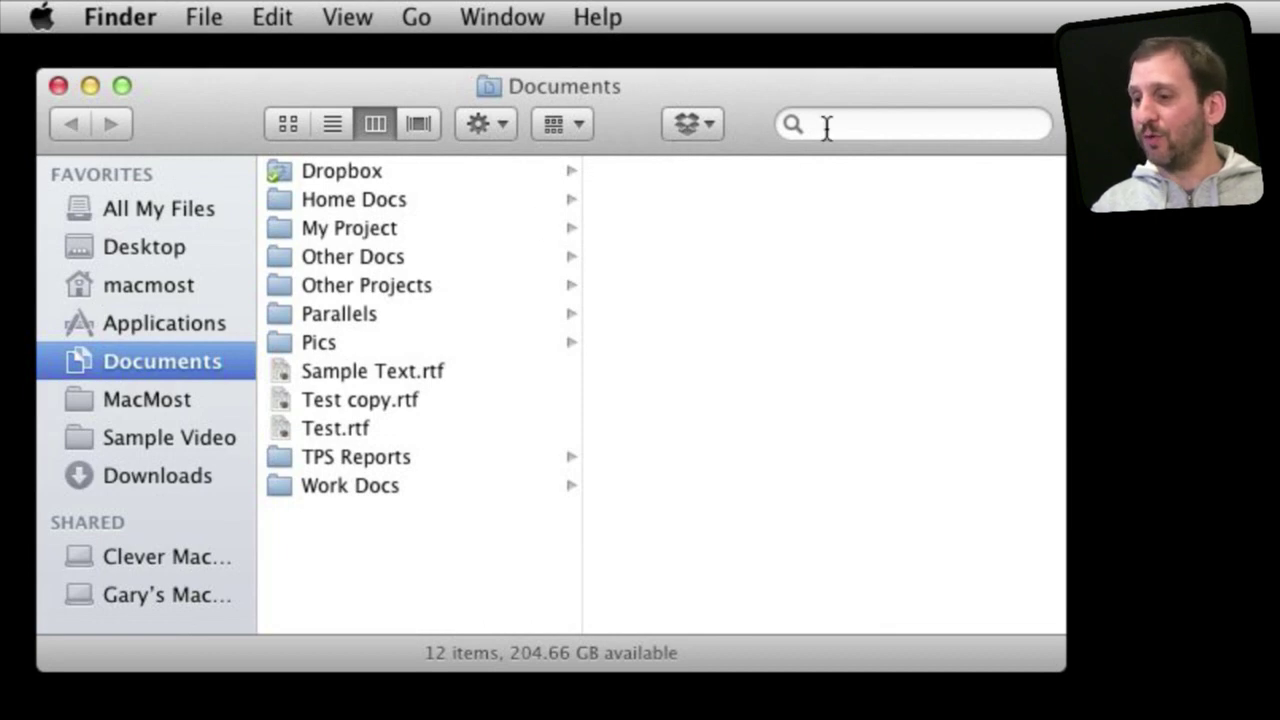
- Switch the Documents window to icon view so its 12 items appear as large icons
left_click(279, 128)
- Try list and Cover Flow views, ending back in column view
left_click(339, 127)
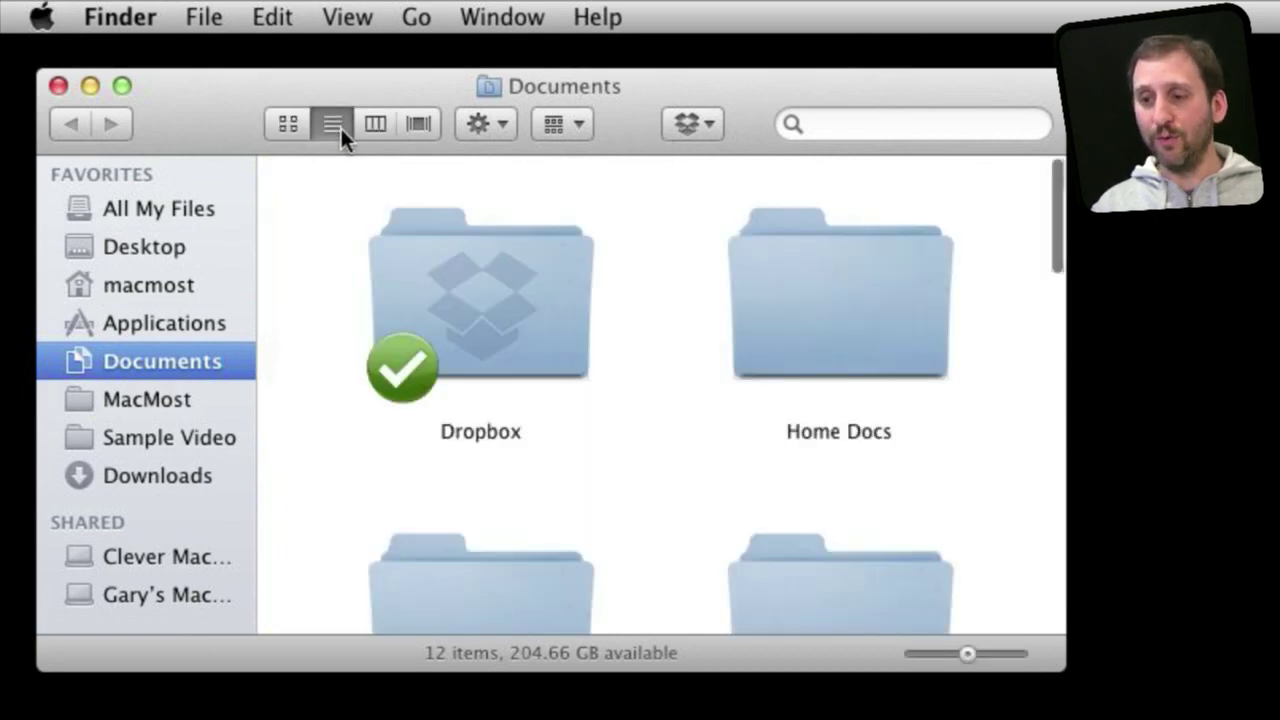
left_click(371, 130)
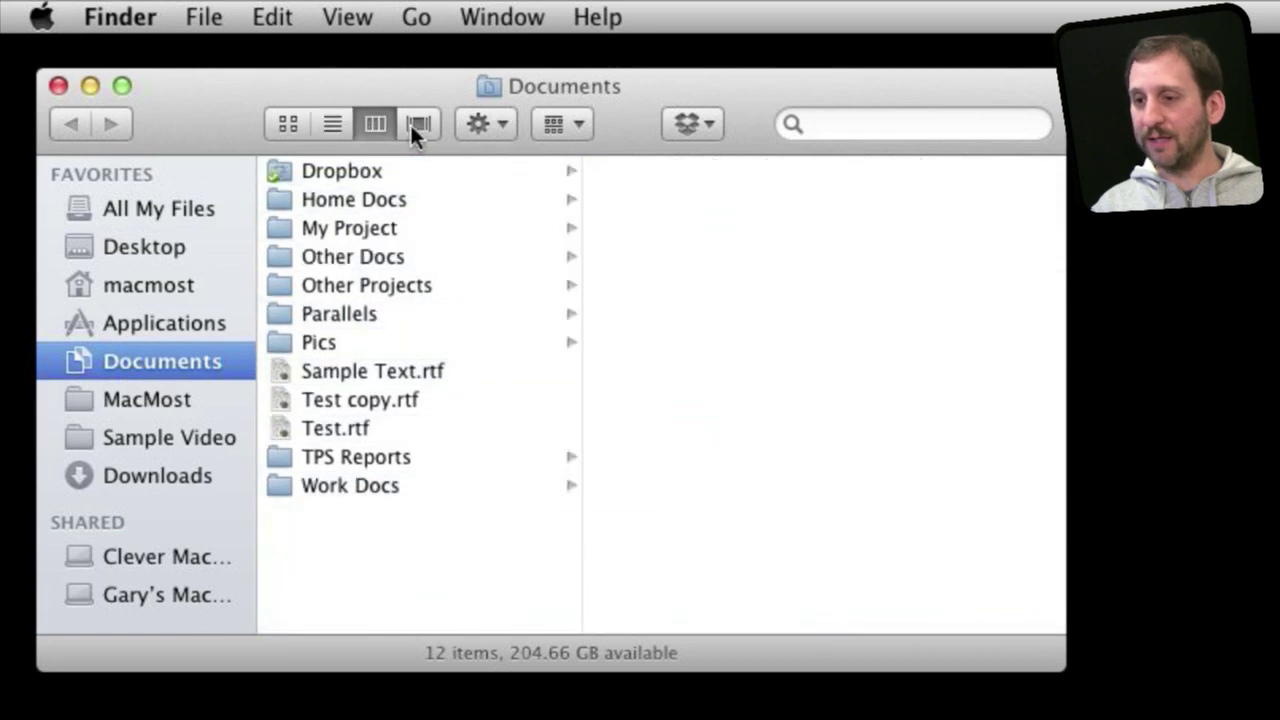
left_click(412, 127)
left_click(374, 134)
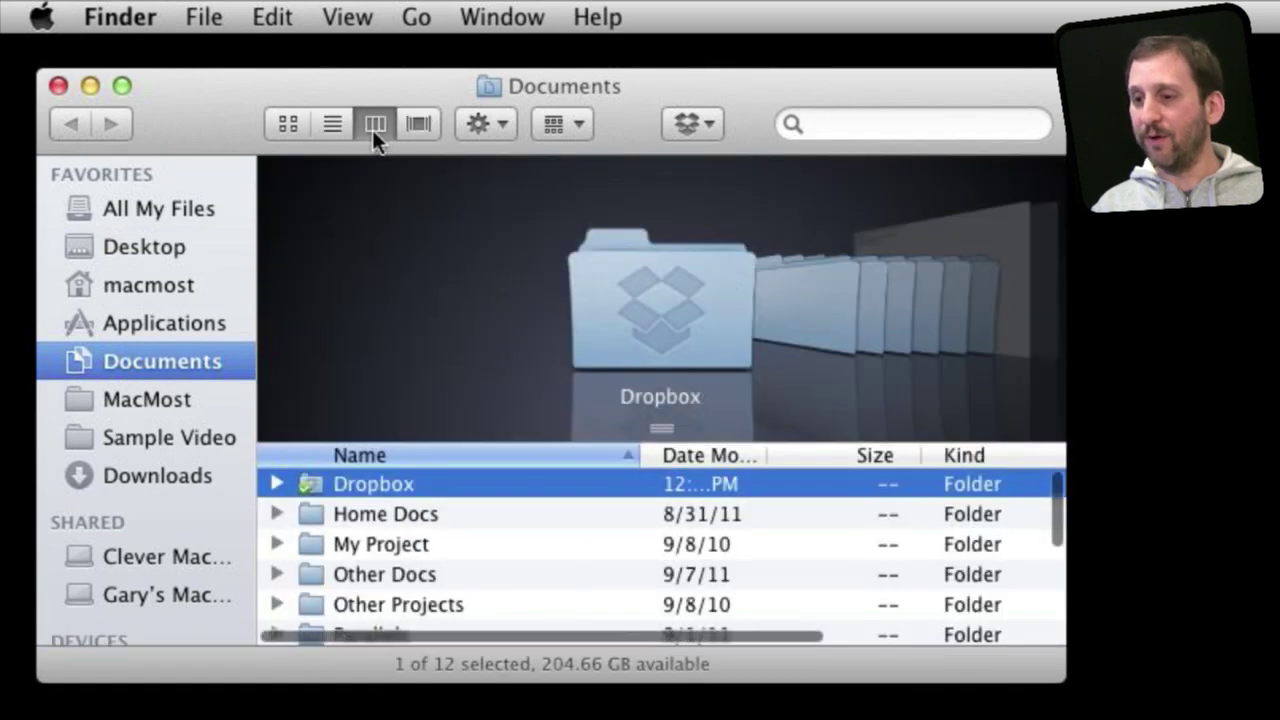
- Inspect the Action and Arrange menus unchanged, then pin Home Docs to the toolbar and open it
left_click(489, 123)
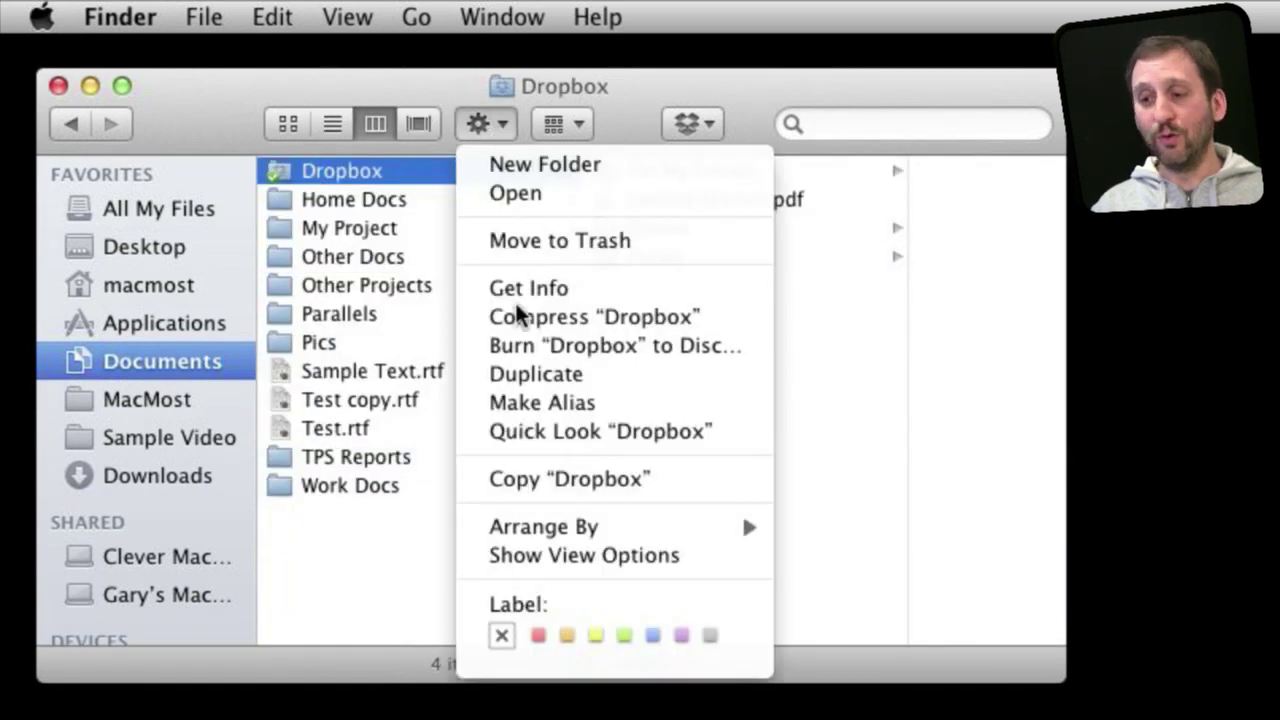
left_click(627, 98)
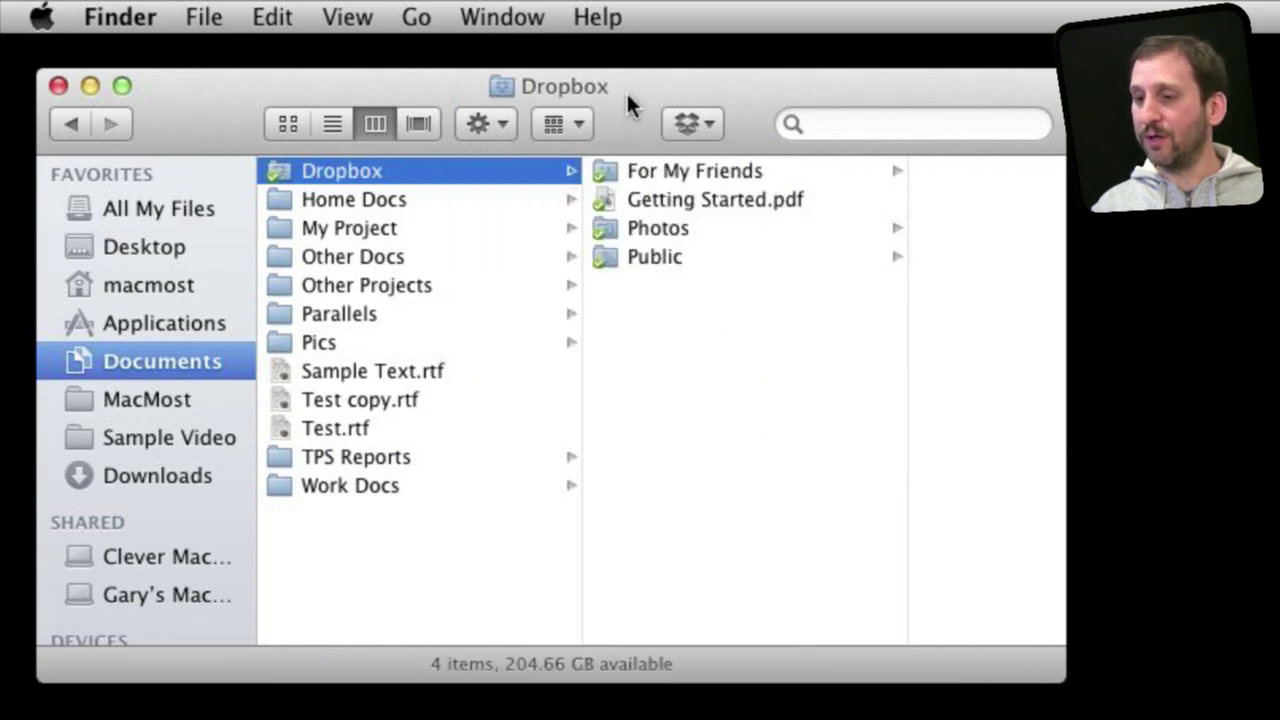
left_click(572, 124)
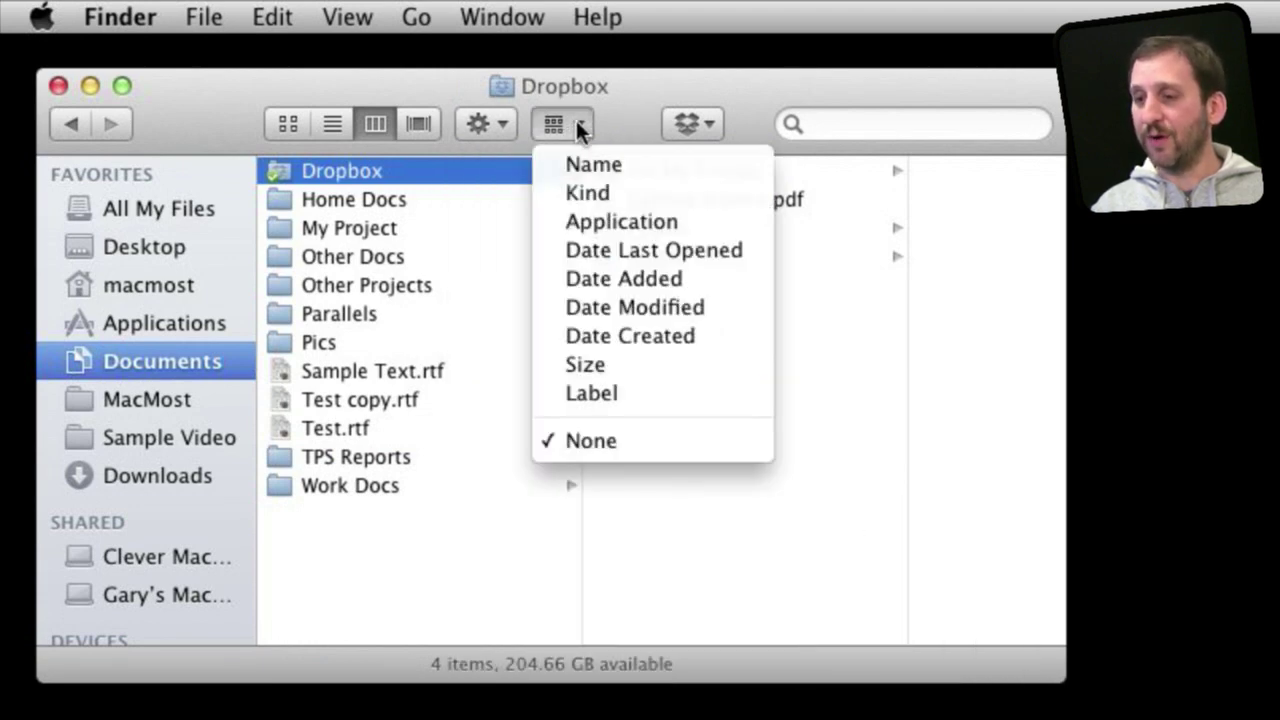
left_click(638, 86)
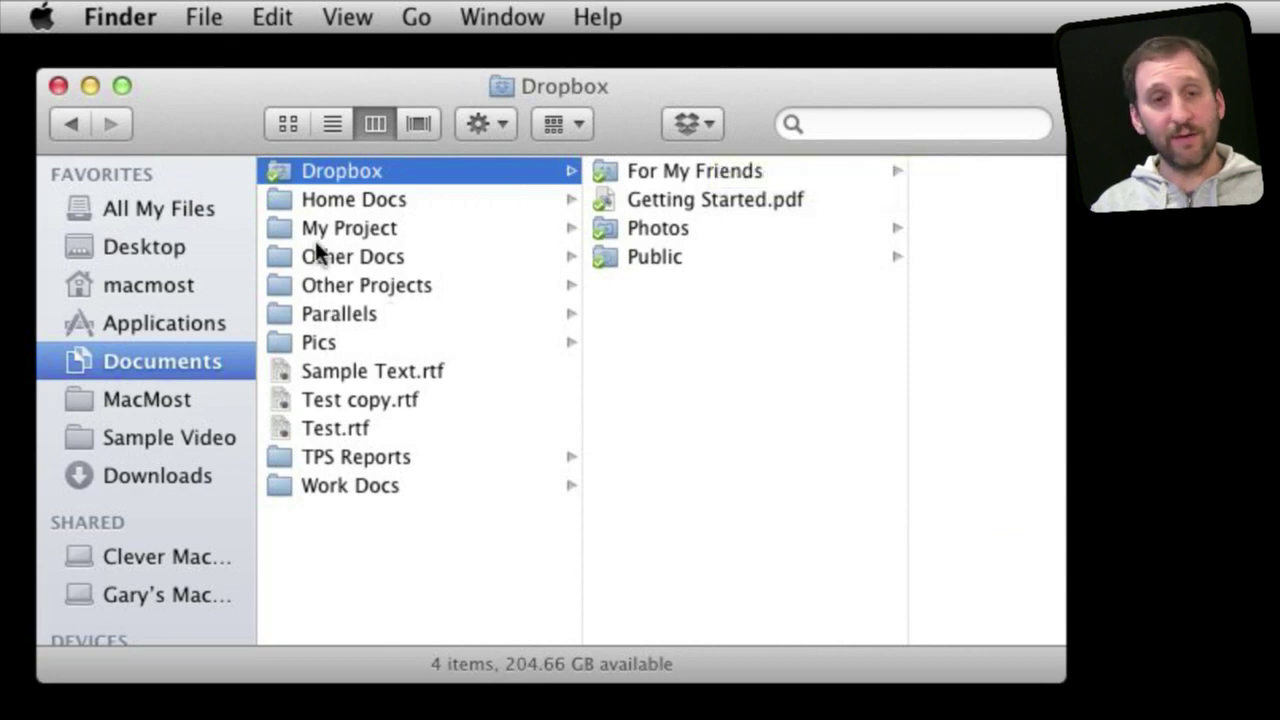
left_click_drag(280, 198, 623, 114)
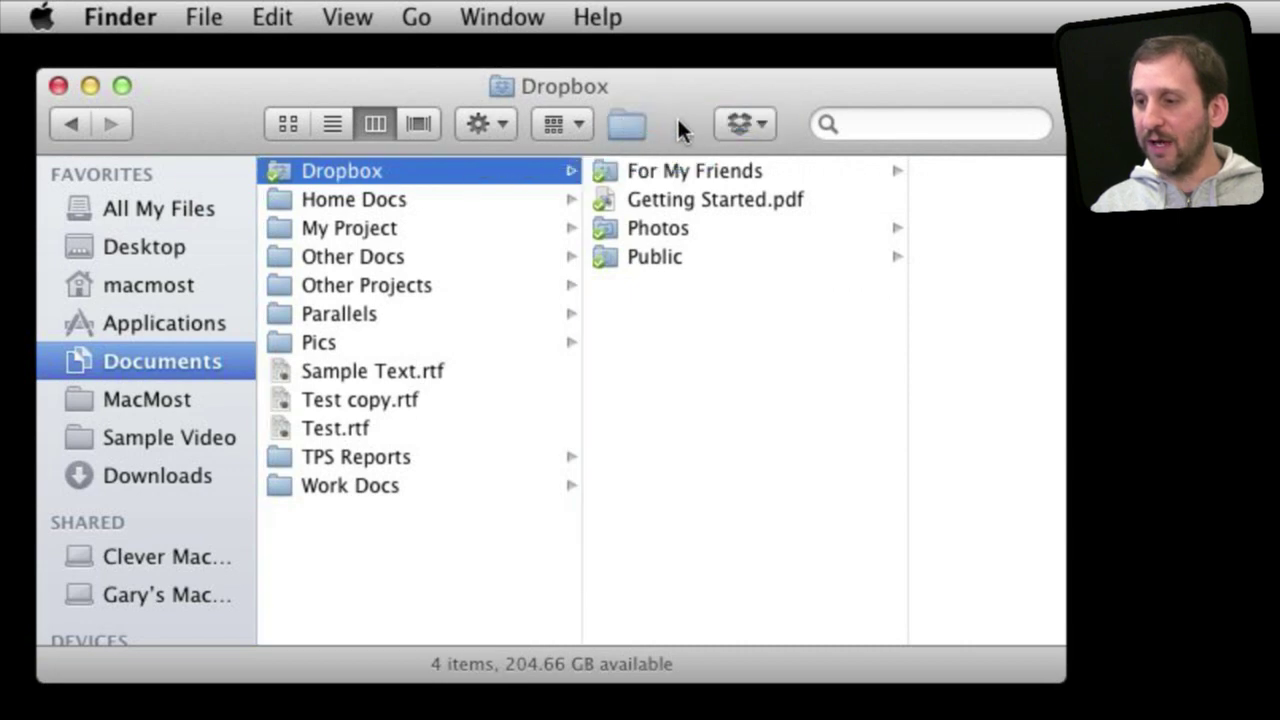
left_click(627, 123)
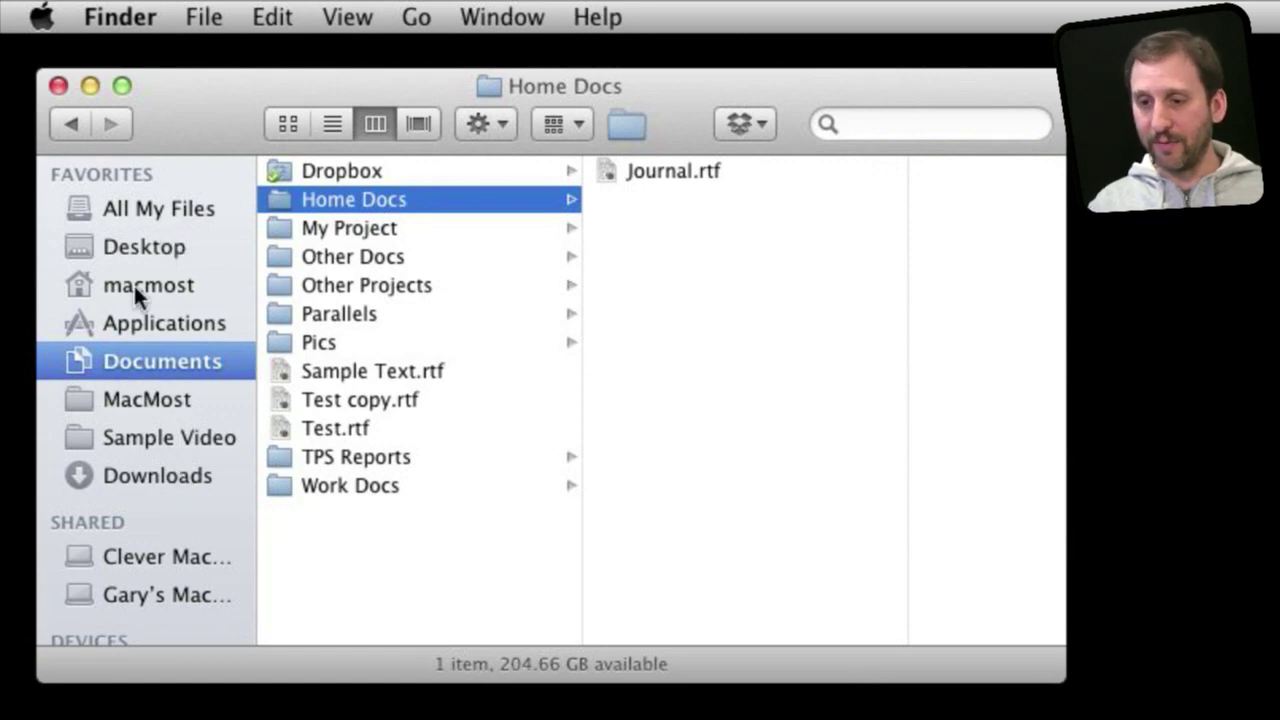
- Collapse and re-expand the sidebar's Favorites section twice, leaving it shown
scroll(144, 430, "down", 3)
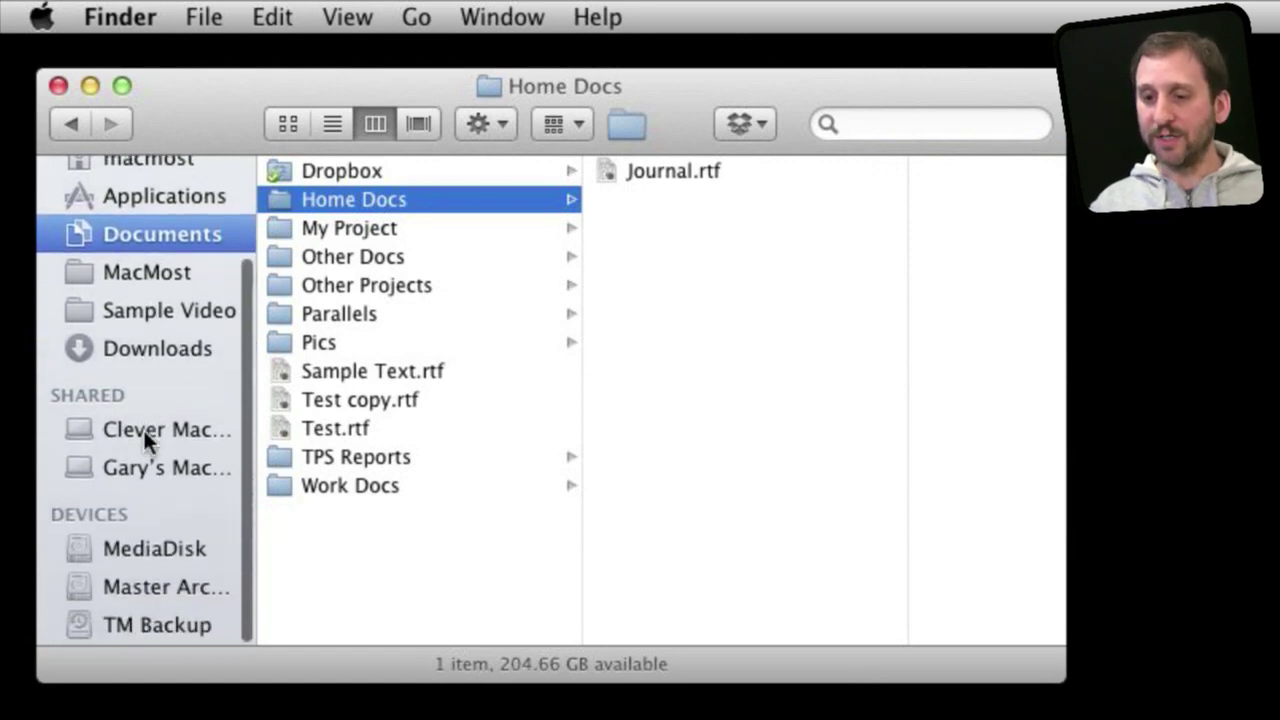
scroll(144, 430, "up", 3)
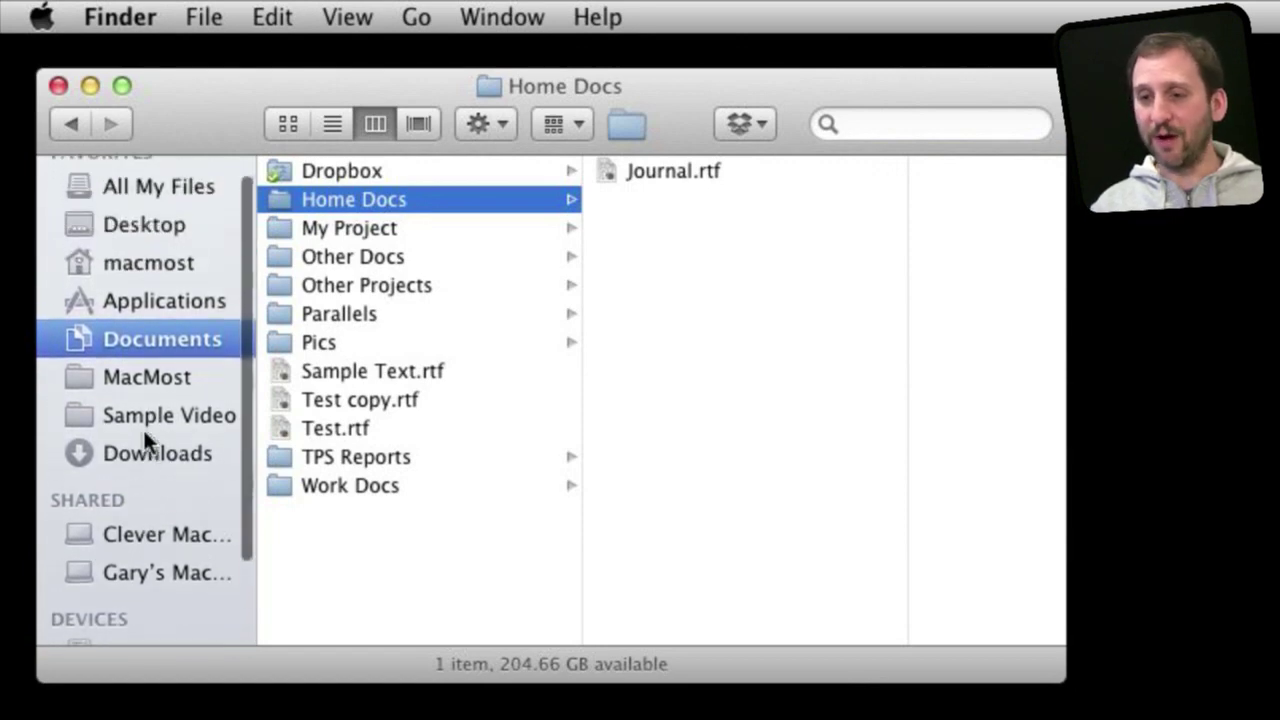
scroll(143, 430, "up", 1)
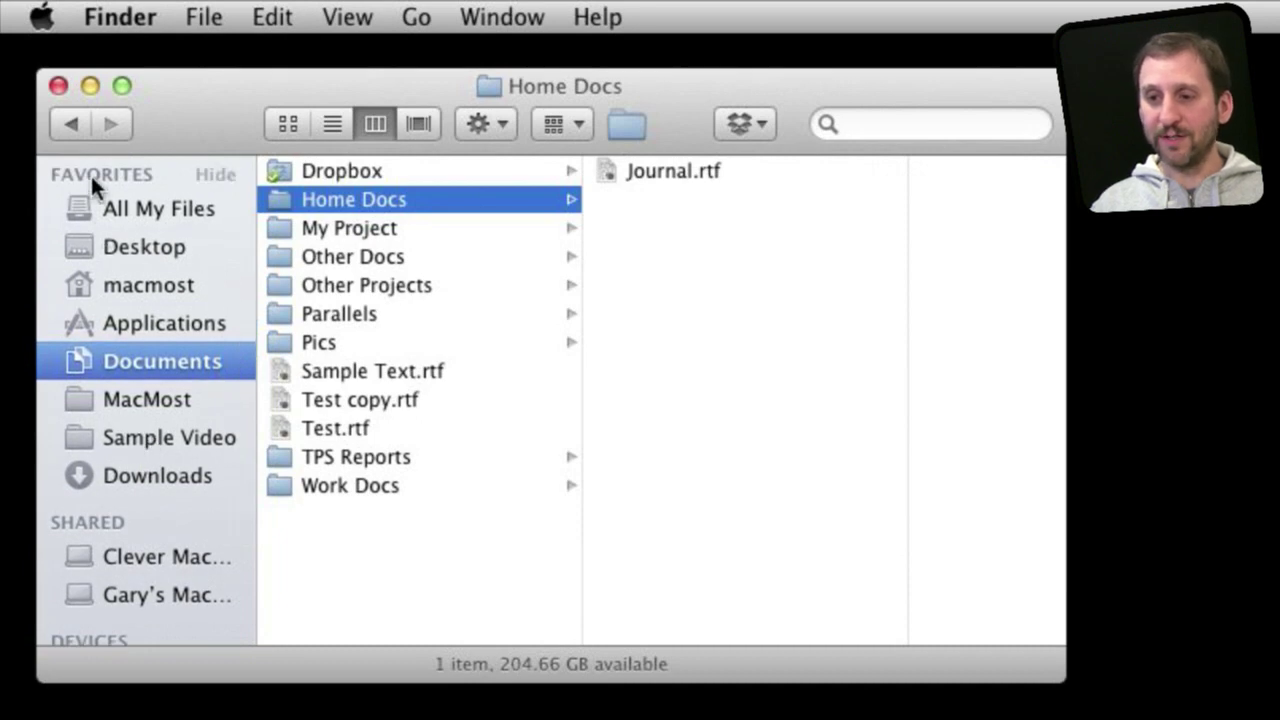
scroll(142, 428, "down", 1)
scroll(142, 440, "down", 2)
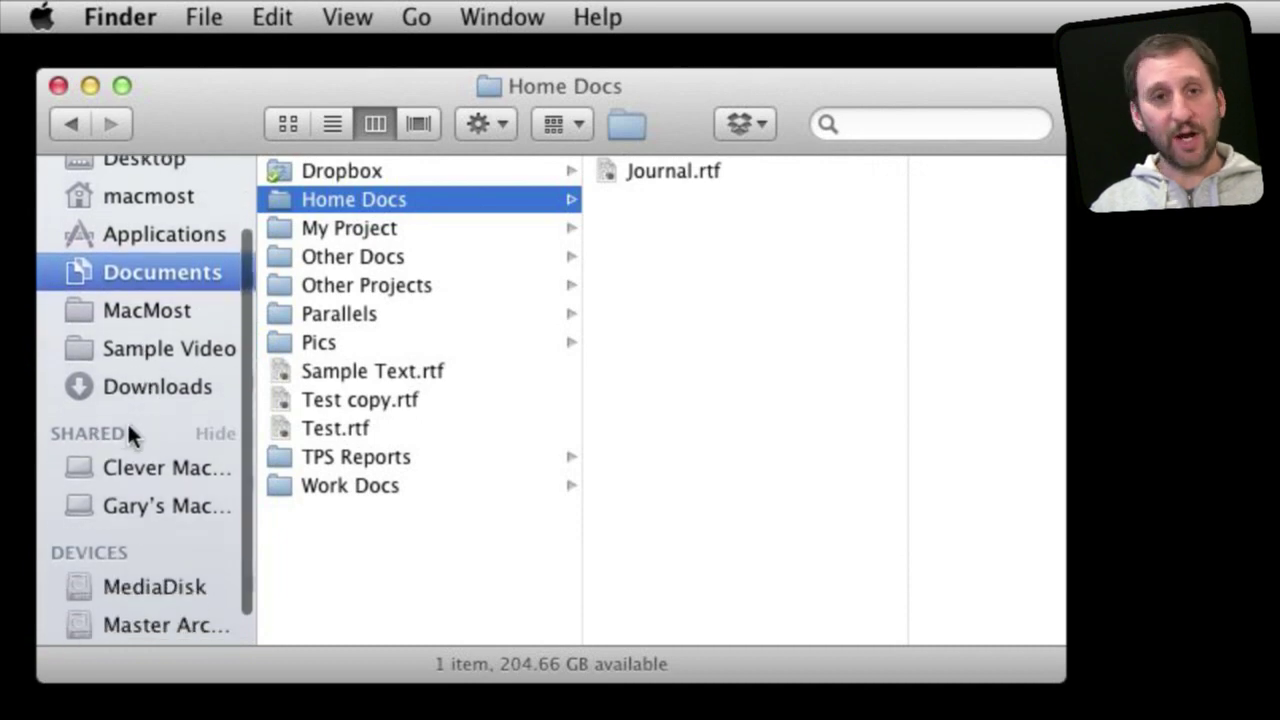
scroll(127, 467, "down", 1)
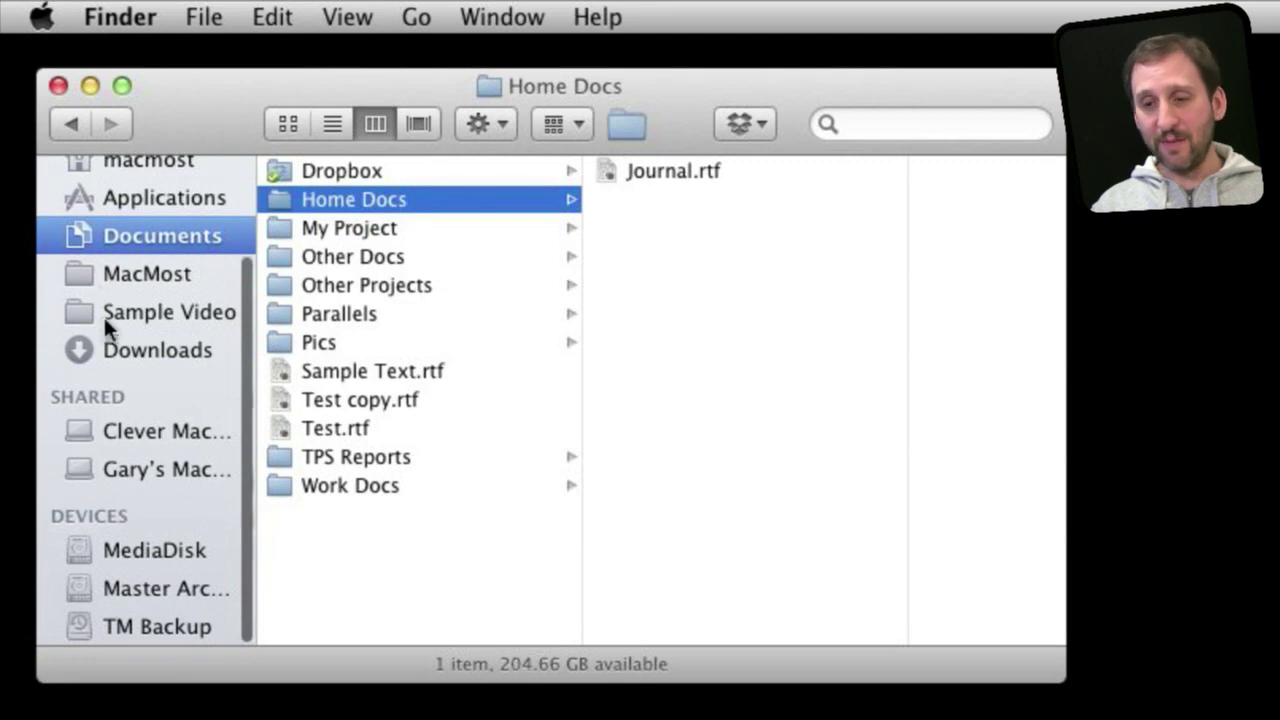
scroll(130, 480, "up", 2)
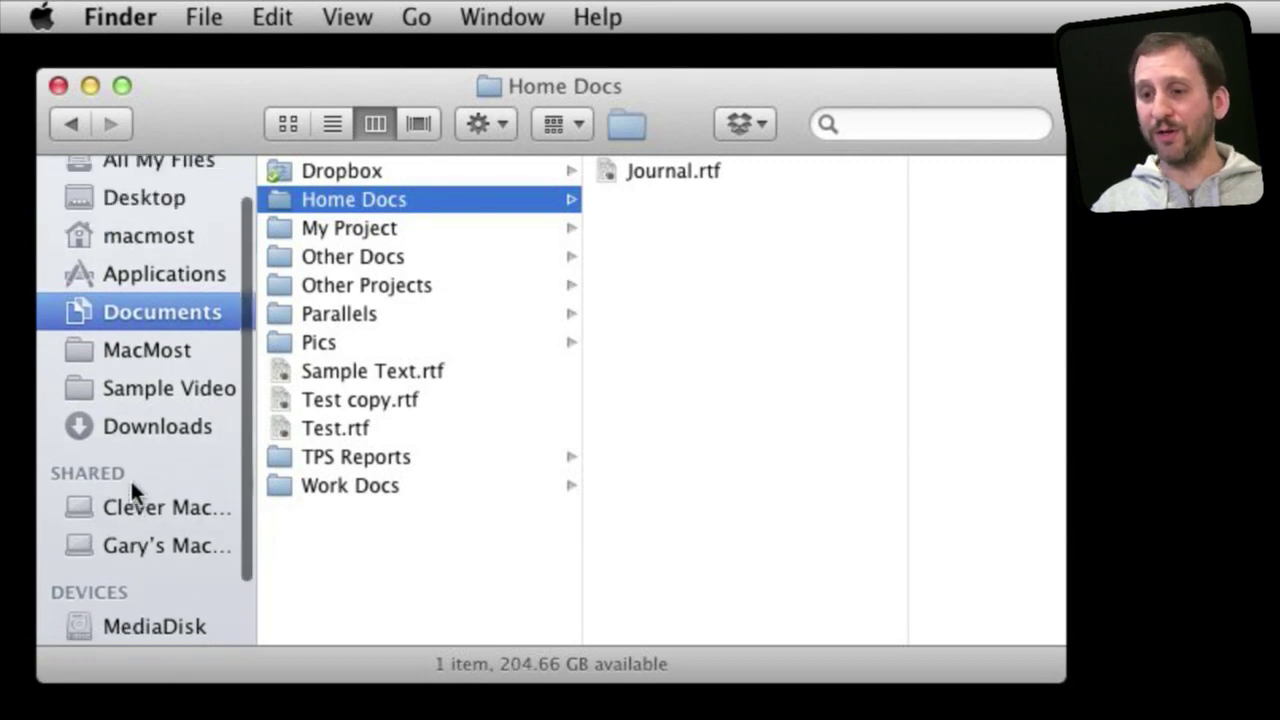
scroll(130, 478, "up", 2)
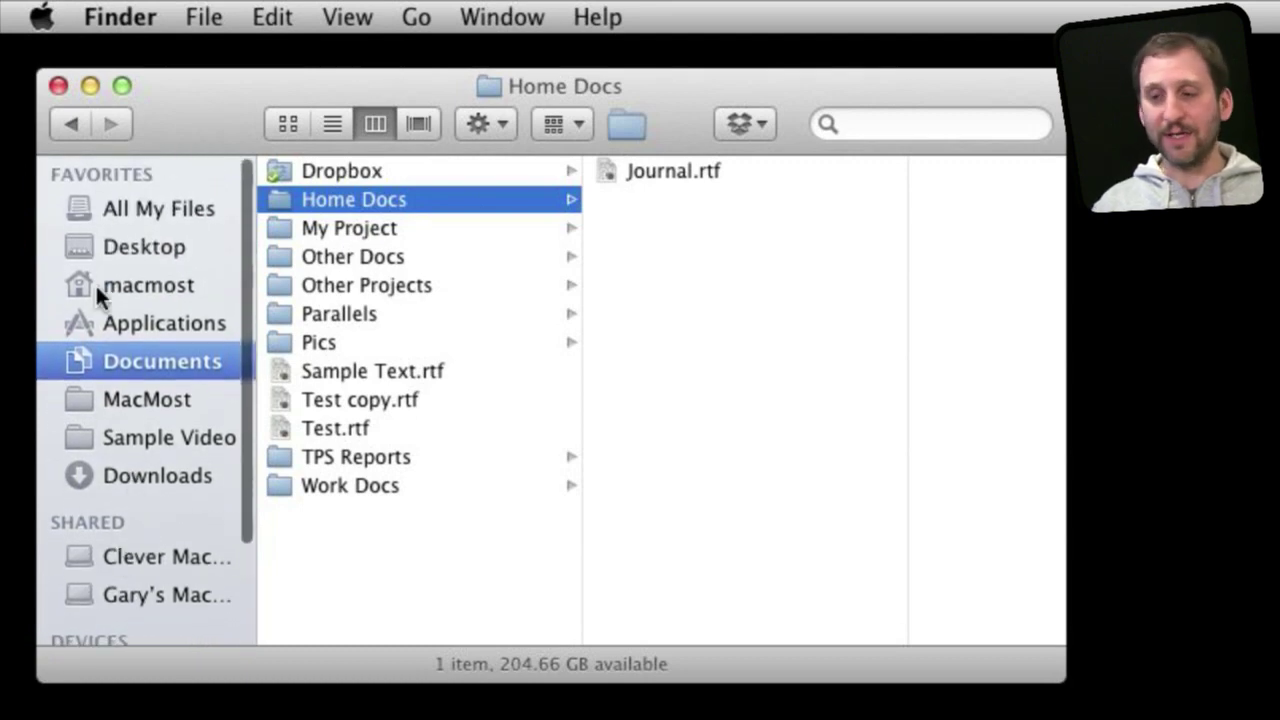
mouse_move(109, 174)
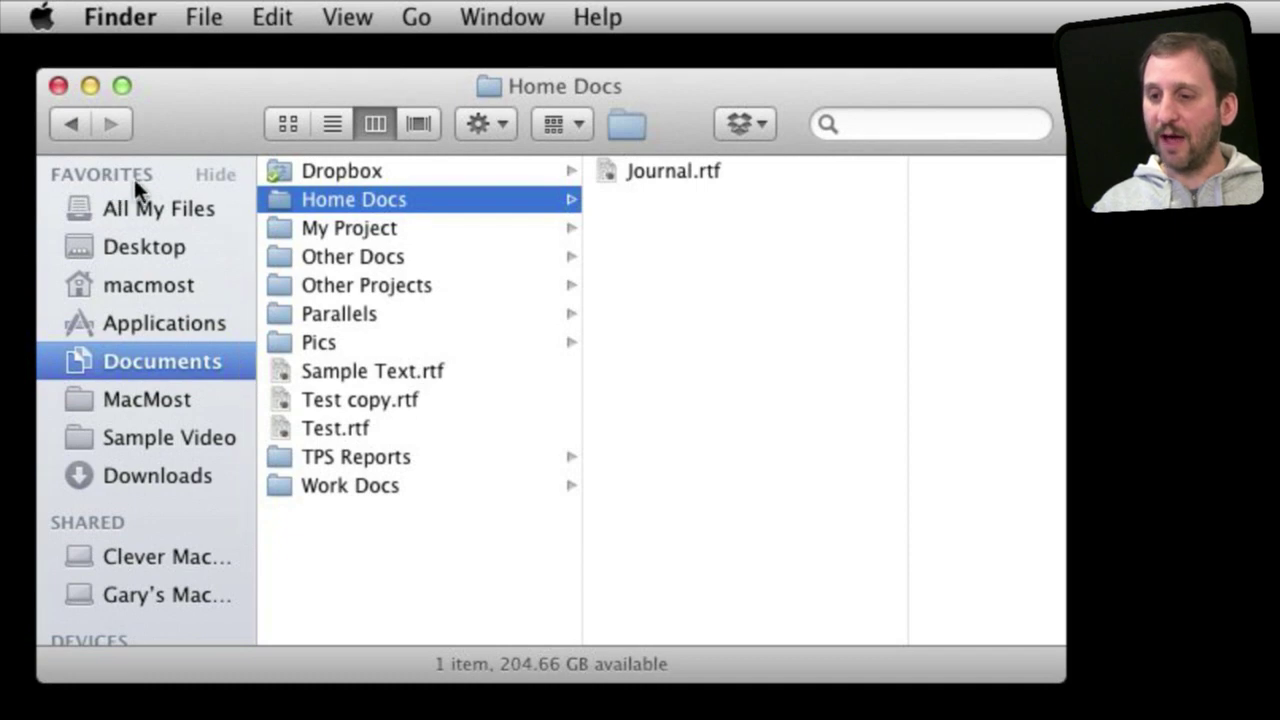
left_click(216, 174)
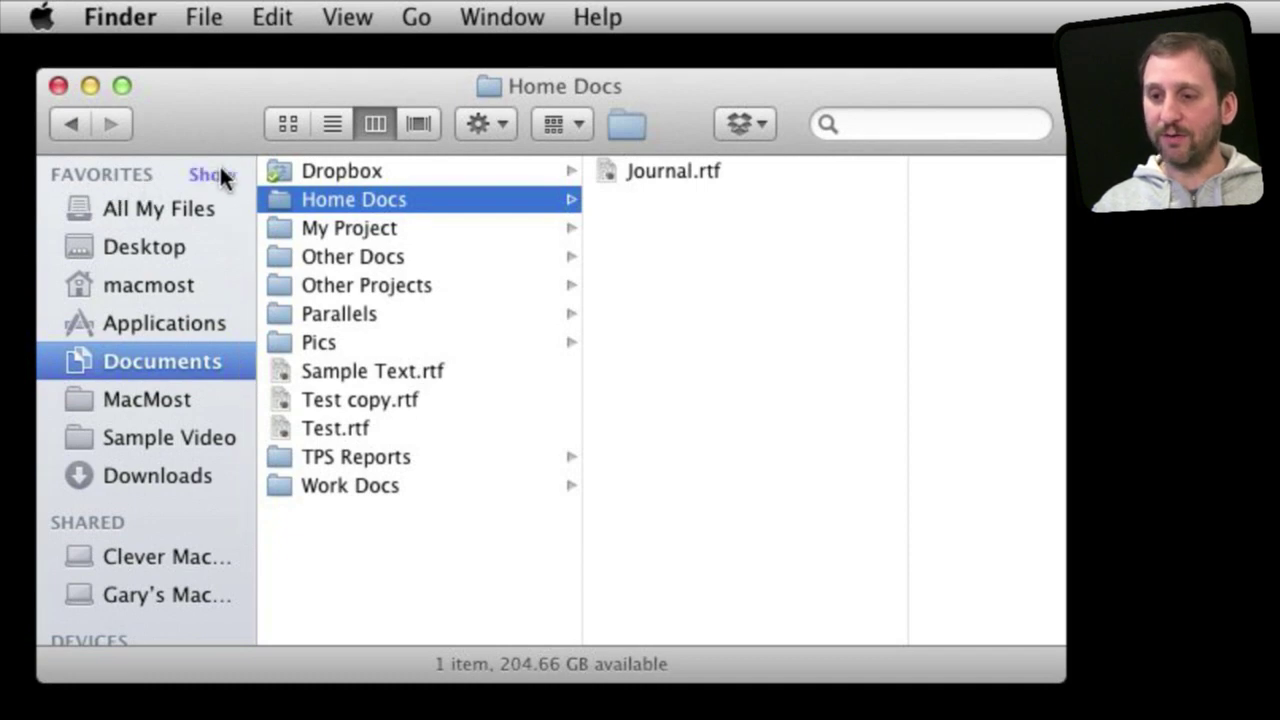
left_click(220, 174)
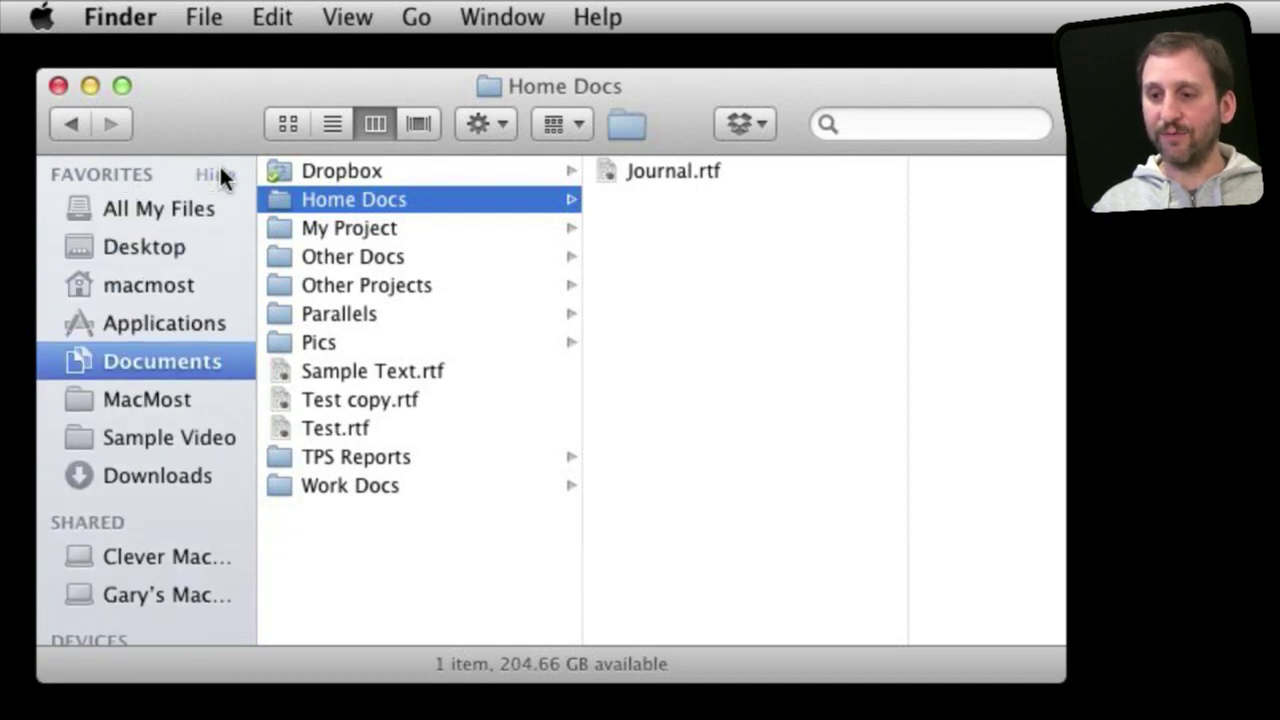
left_click(219, 174)
left_click(215, 174)
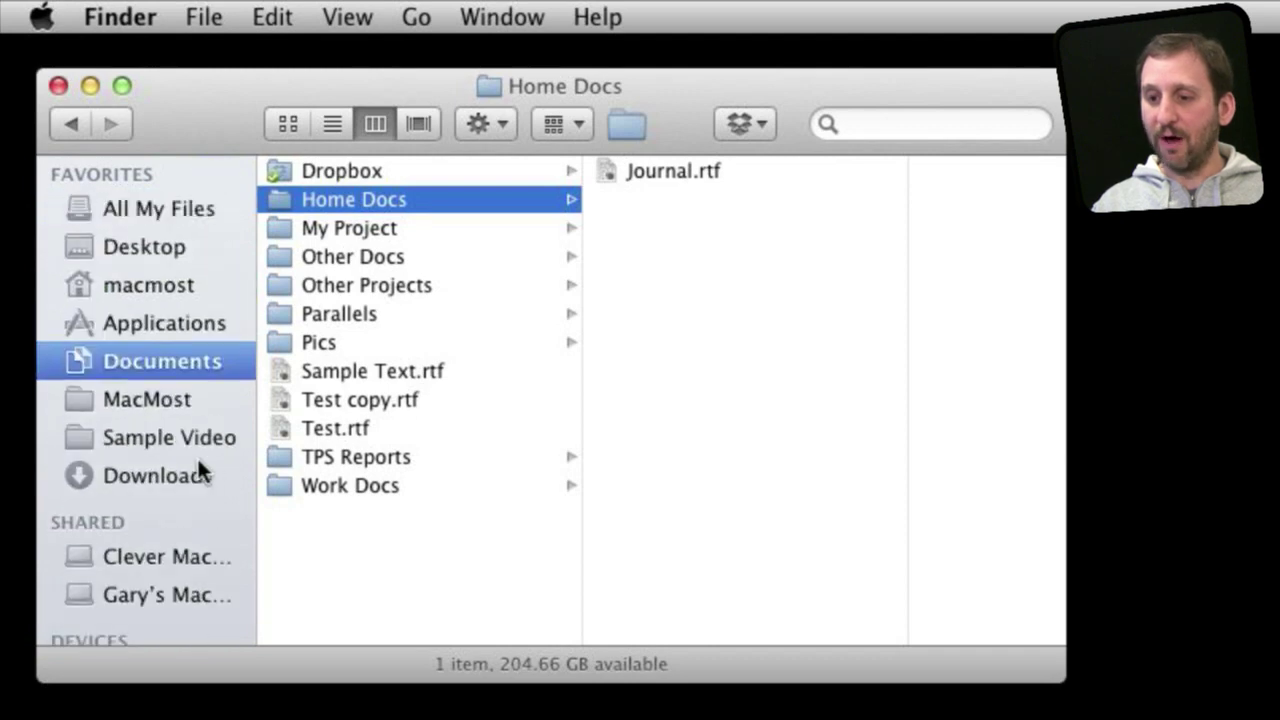
- Collapse the sidebar's Shared section so the network computers are hidden
mouse_move(80, 530)
scroll(224, 515, "down", 5)
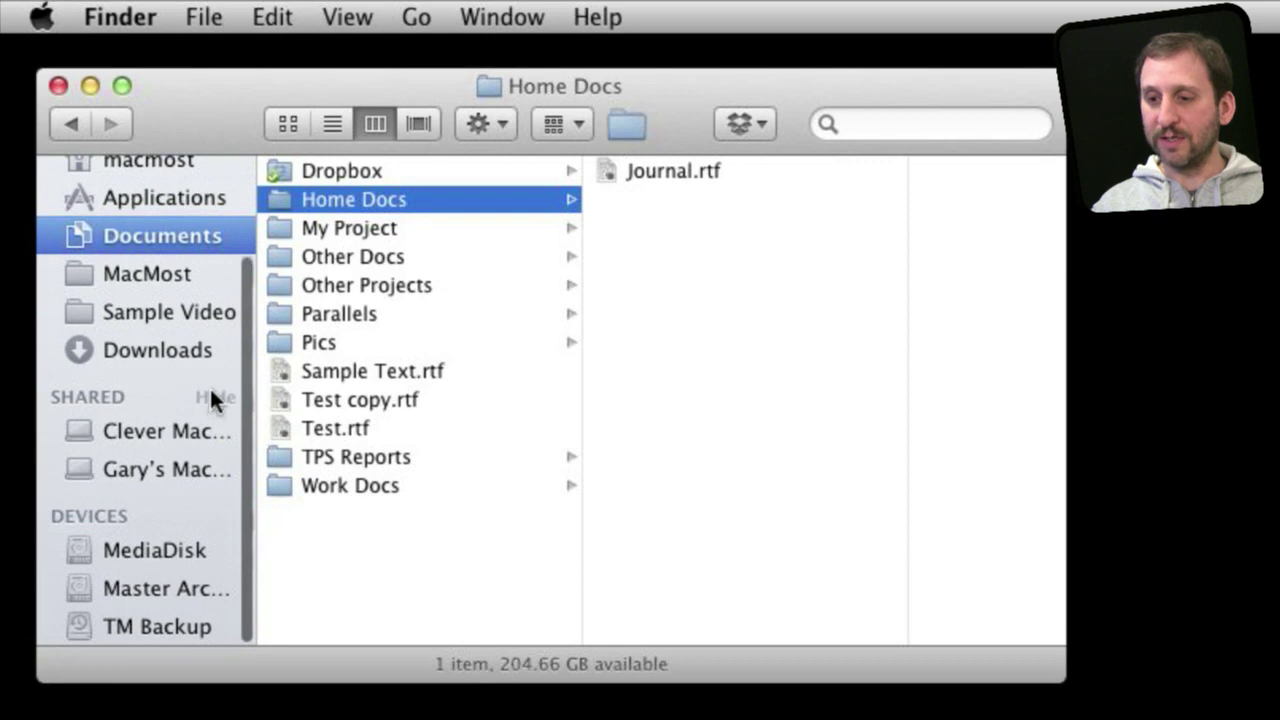
left_click(209, 396)
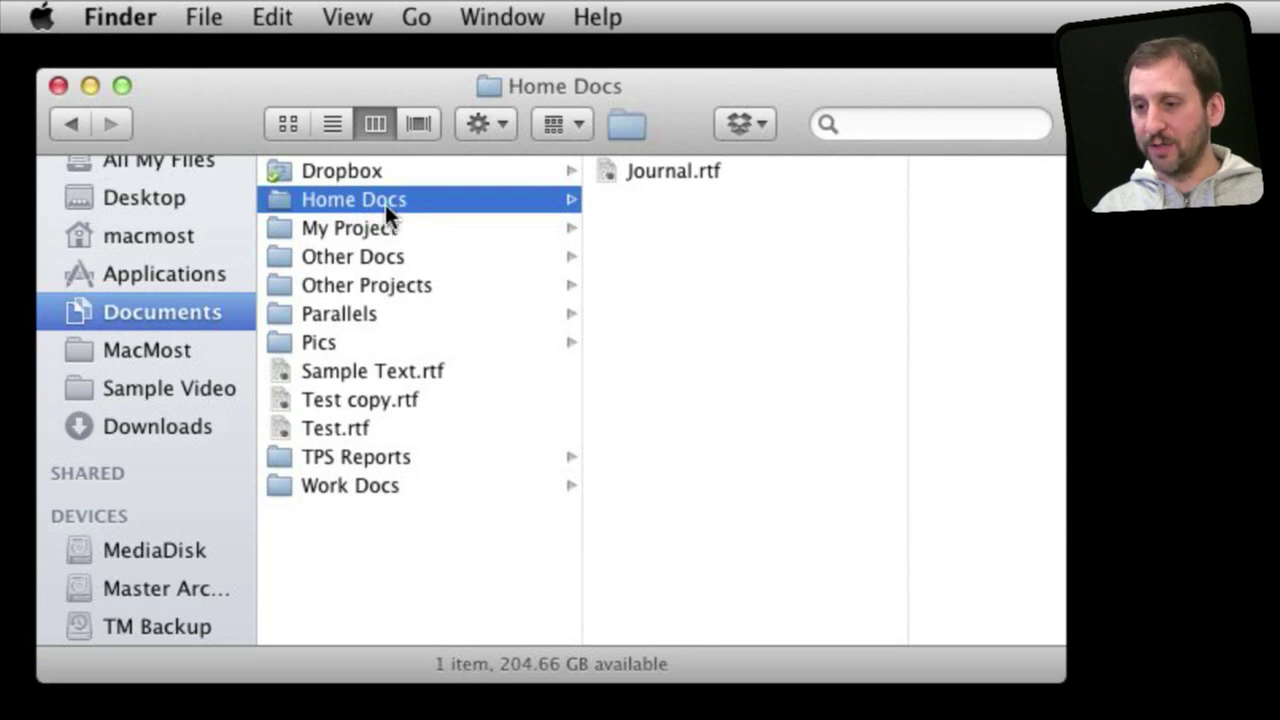
- Browse My Project and Other Docs, then open the empty Other Projects folder
left_click(358, 227)
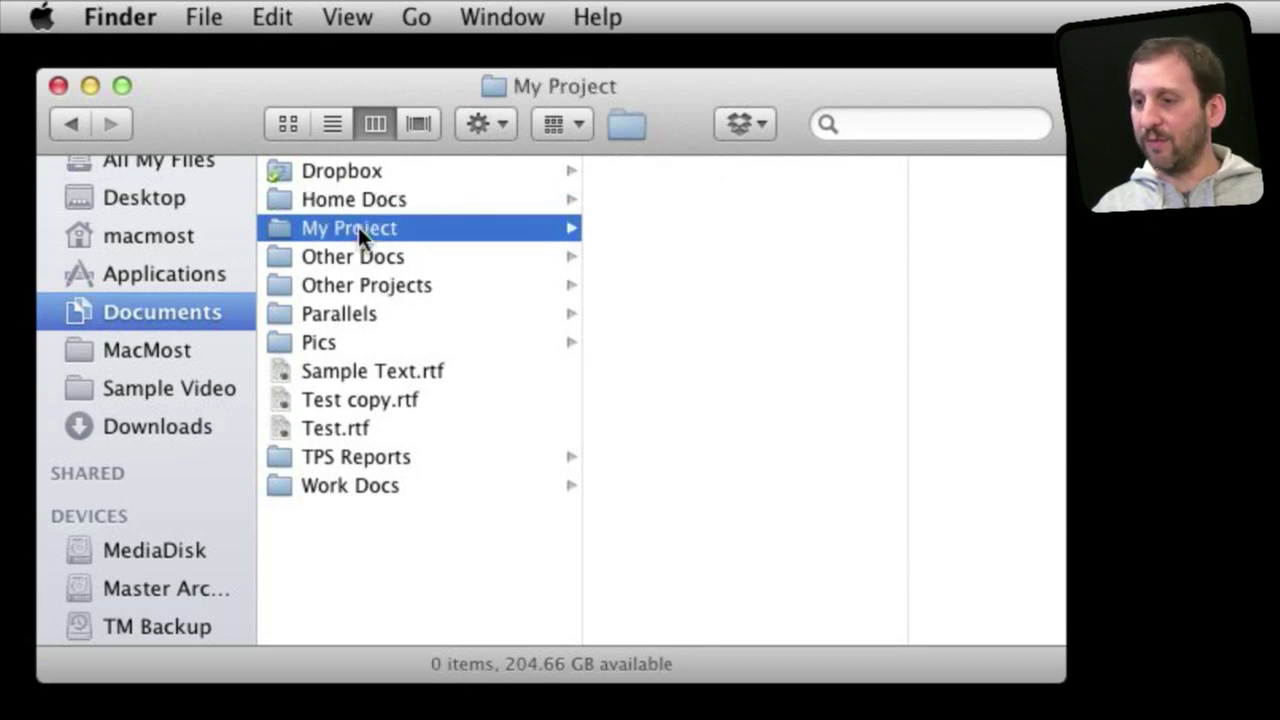
left_click(348, 247)
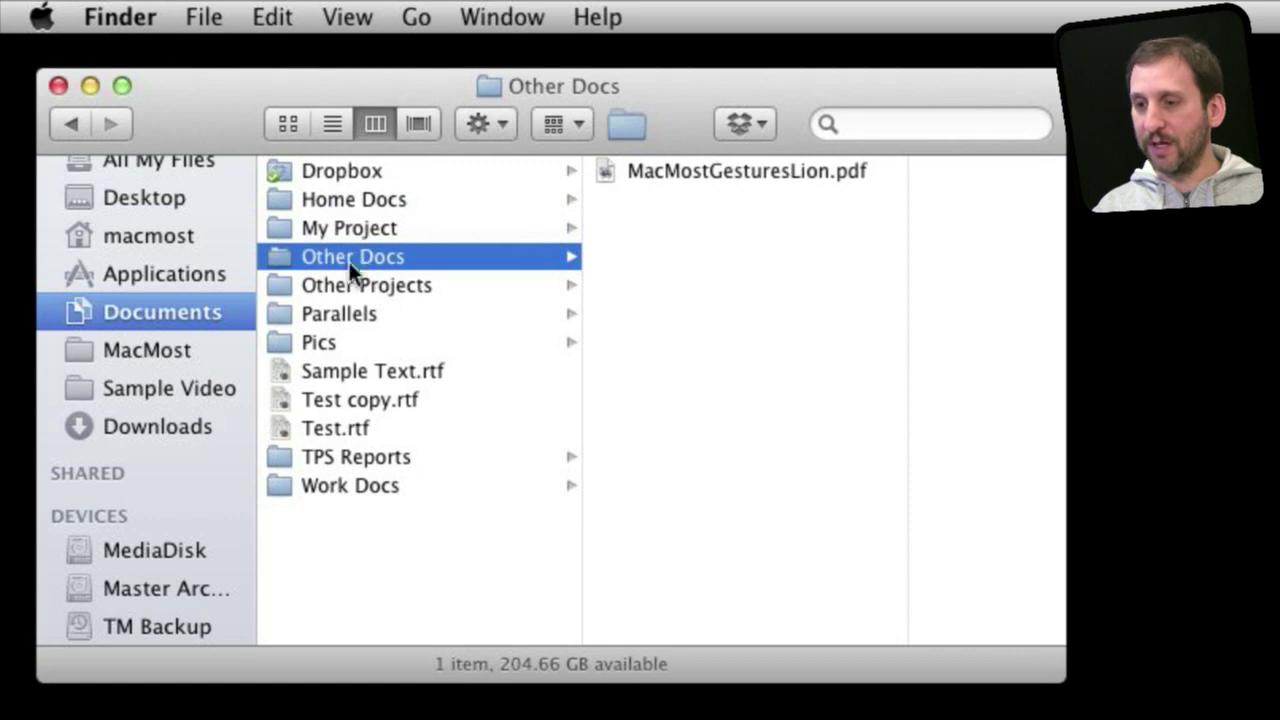
left_click(353, 281)
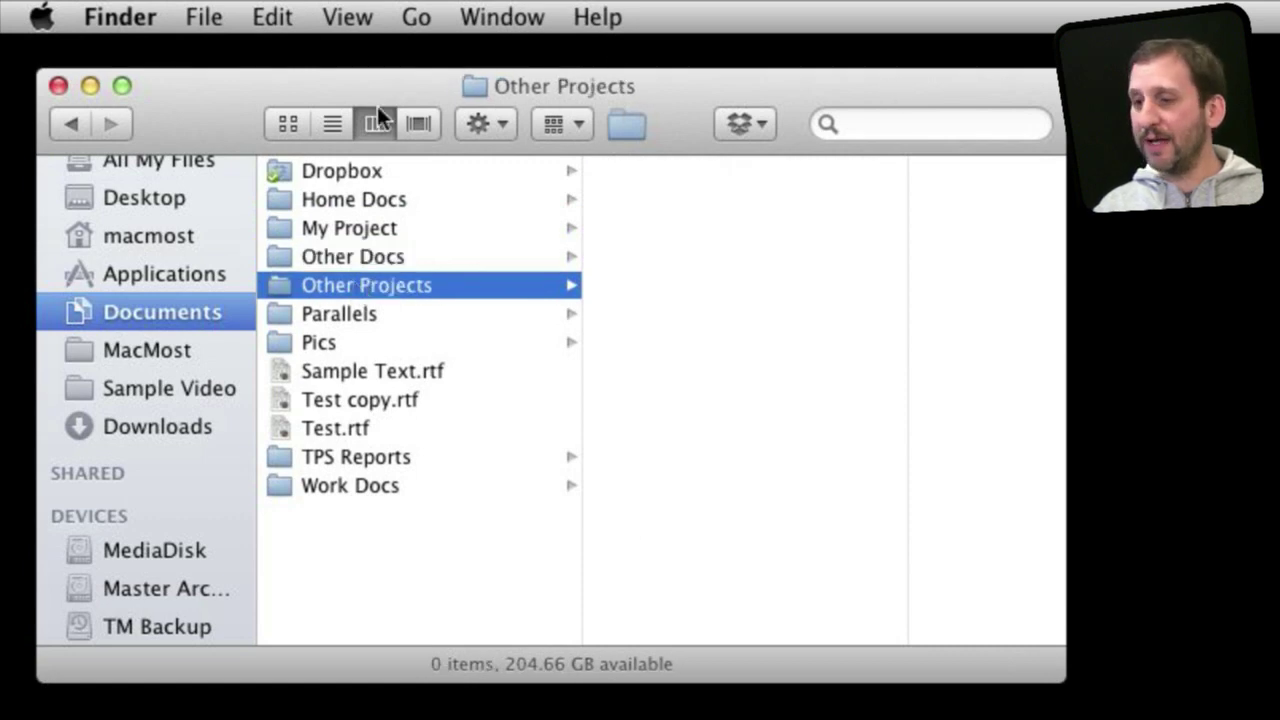
left_click(348, 20)
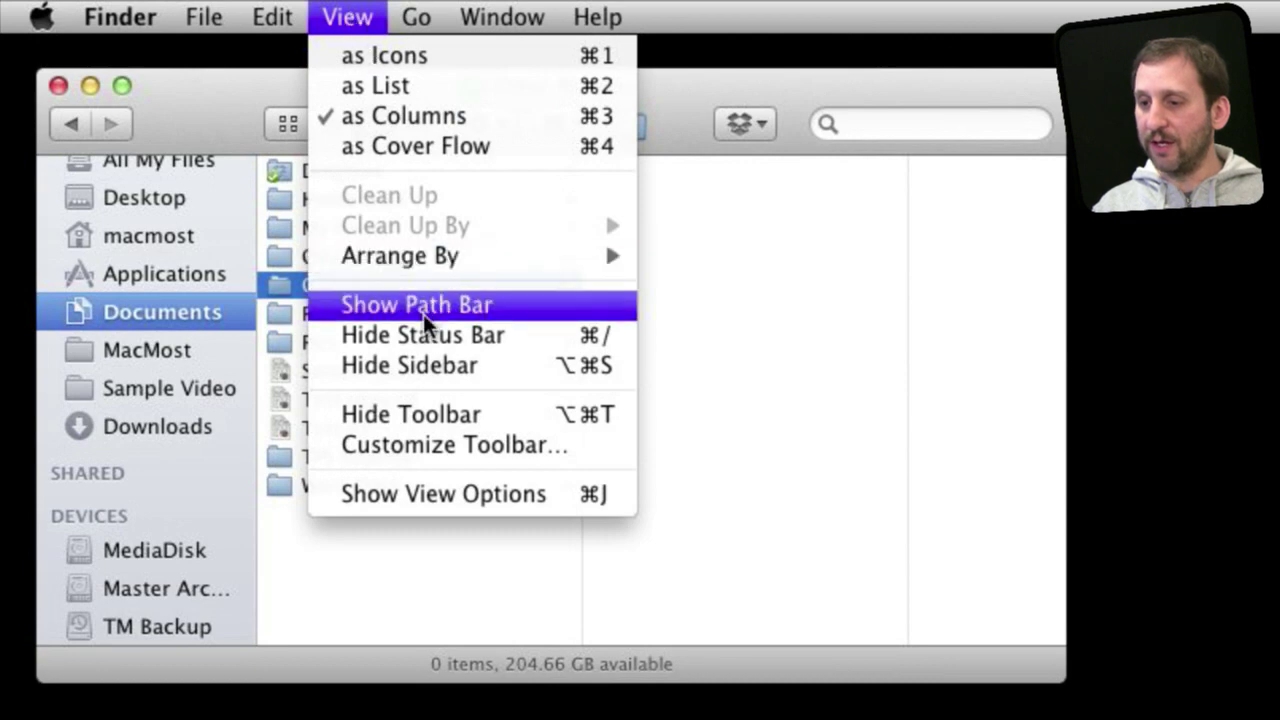
- Hide the status bar, then restore it showing 0 items and 204.66 GB available
left_click(426, 340)
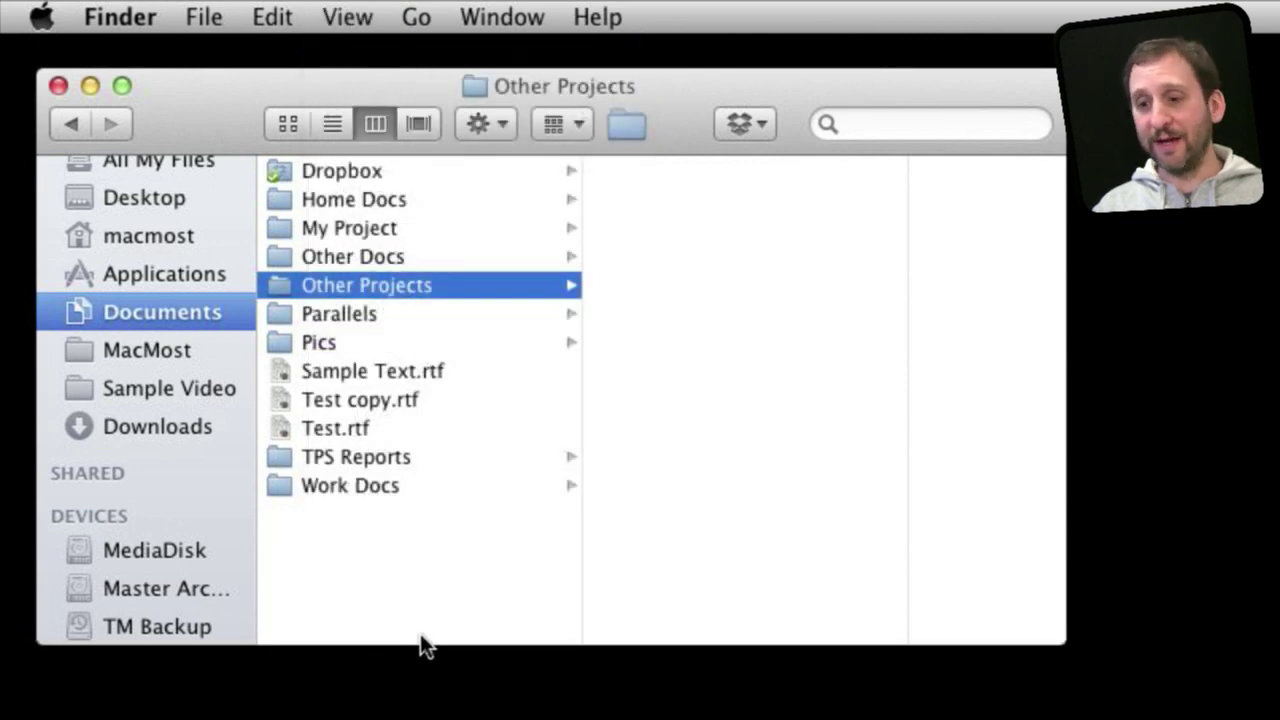
left_click(343, 20)
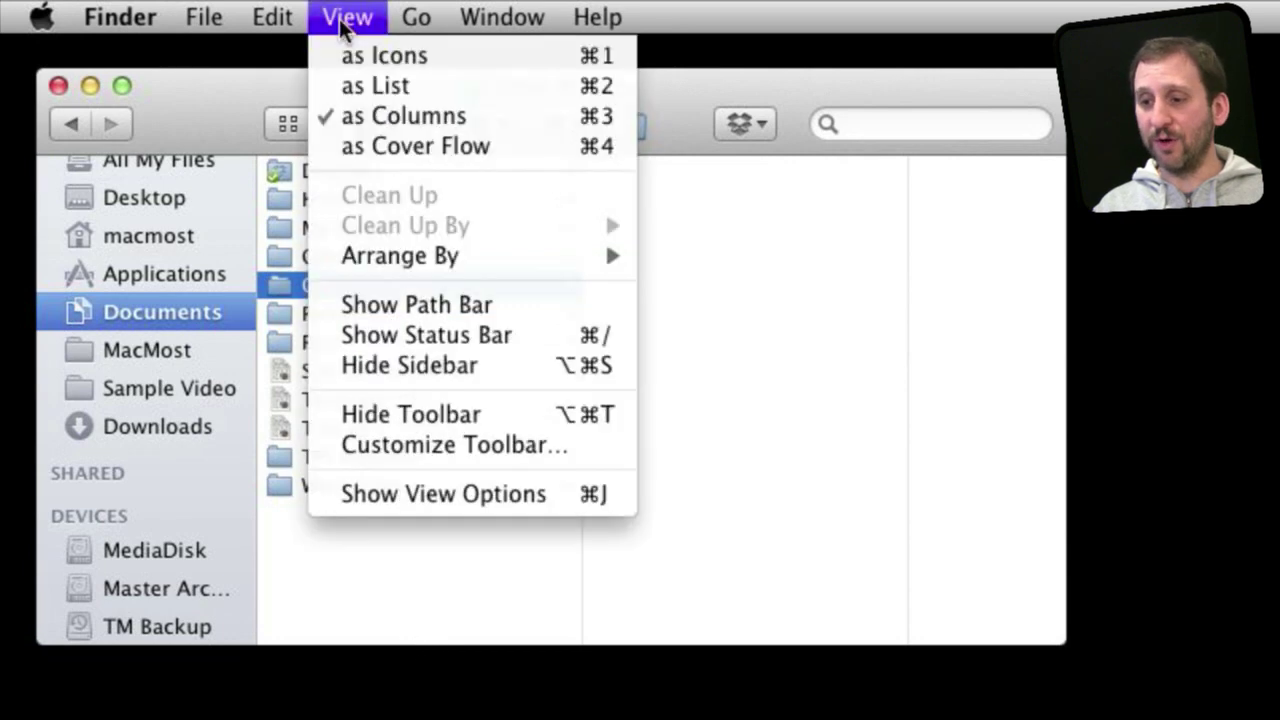
left_click(412, 335)
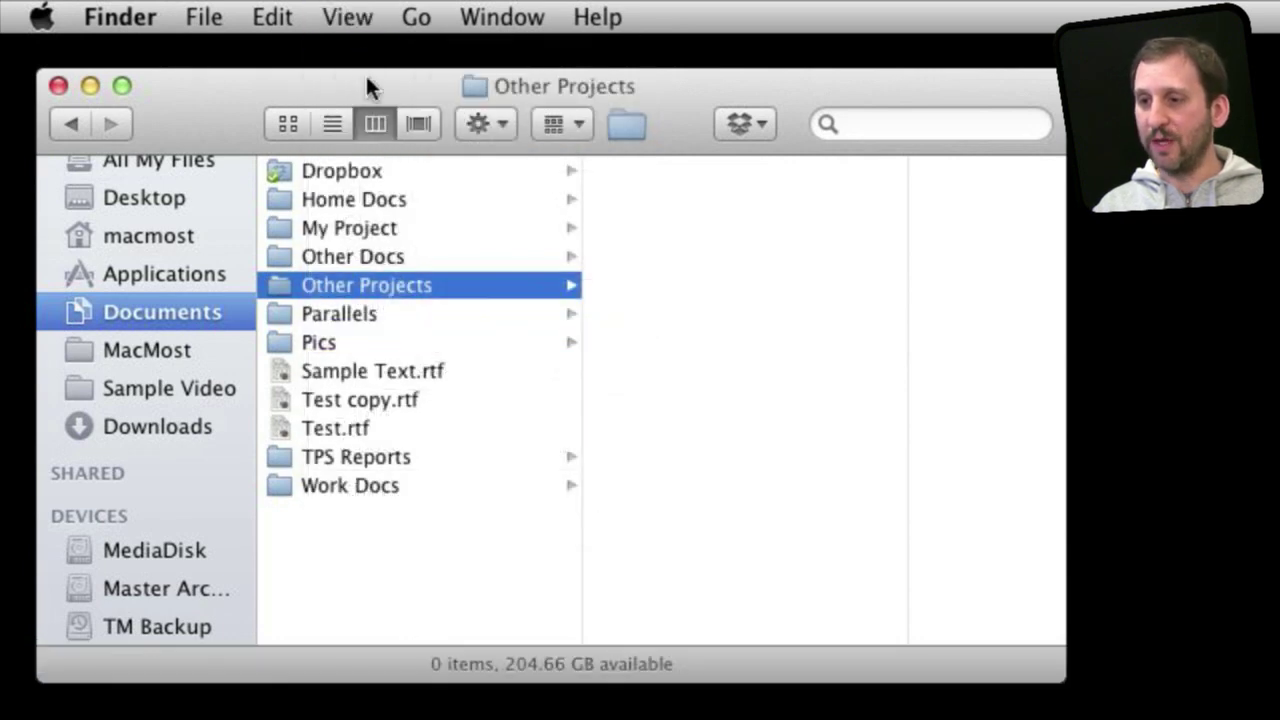
- Hide the status bar, then hide and restore the sidebar
left_click(350, 23)
left_click(403, 332)
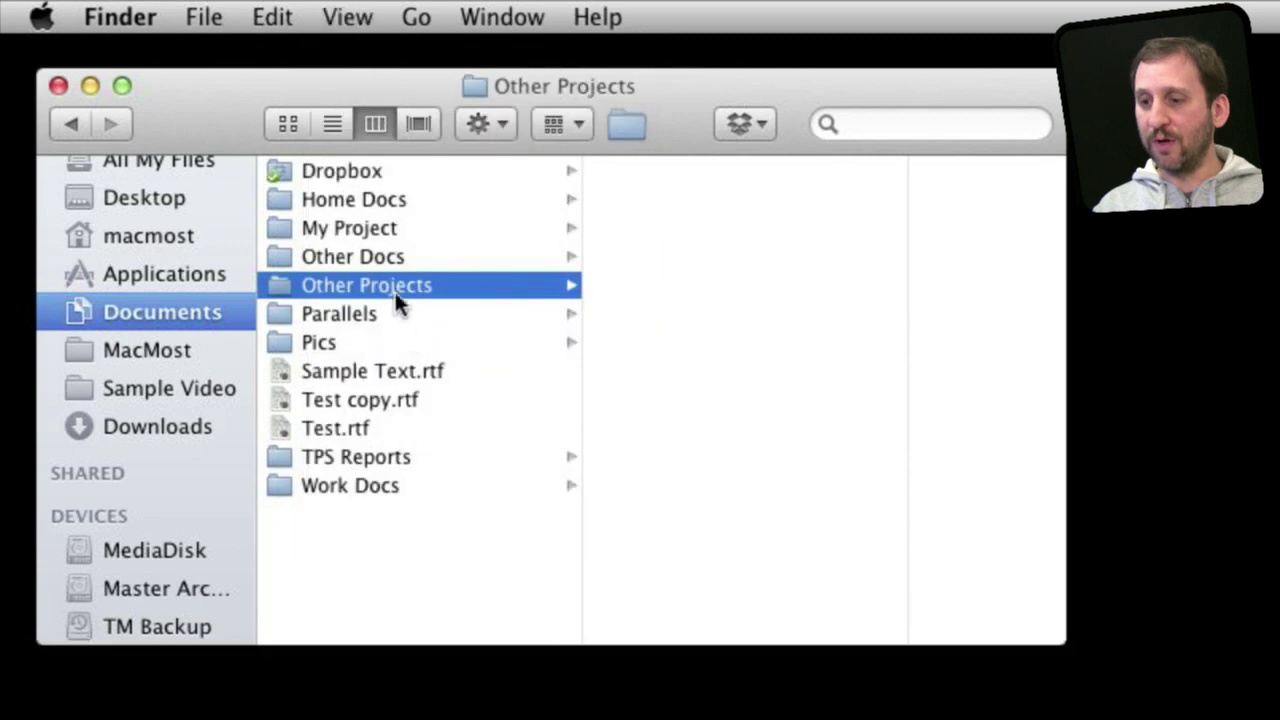
left_click(347, 17)
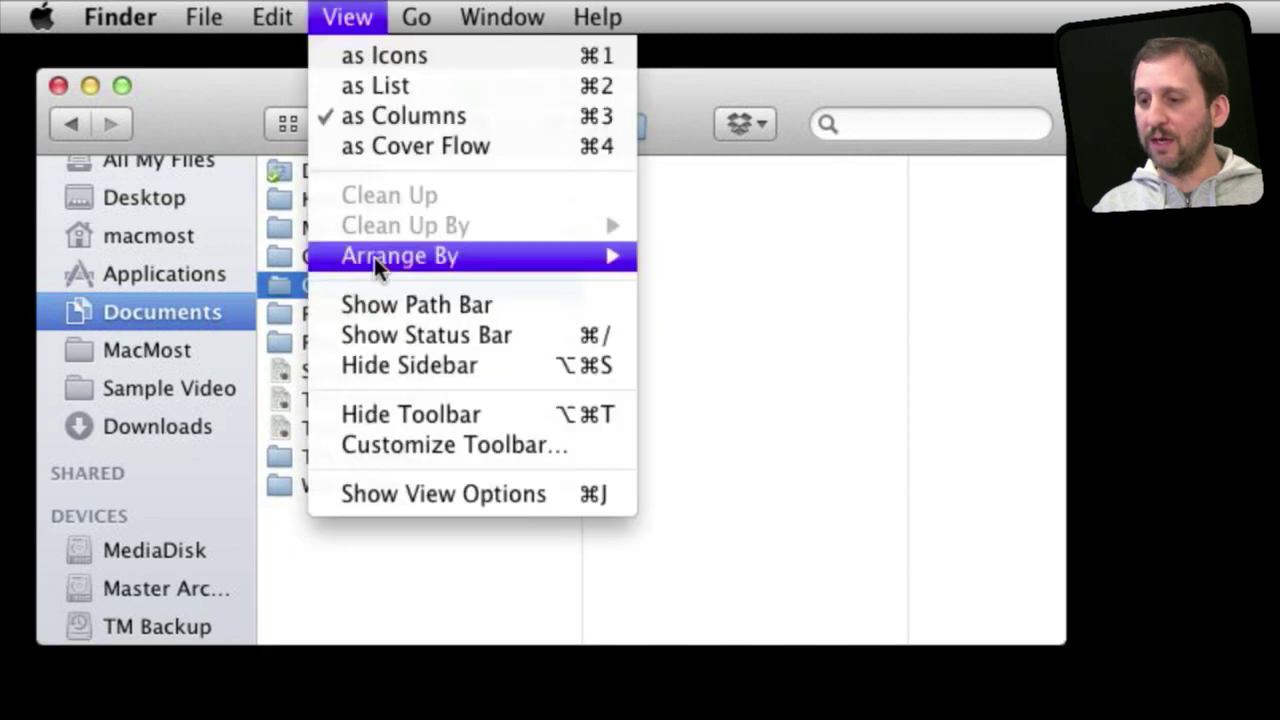
left_click(383, 363)
left_click(350, 18)
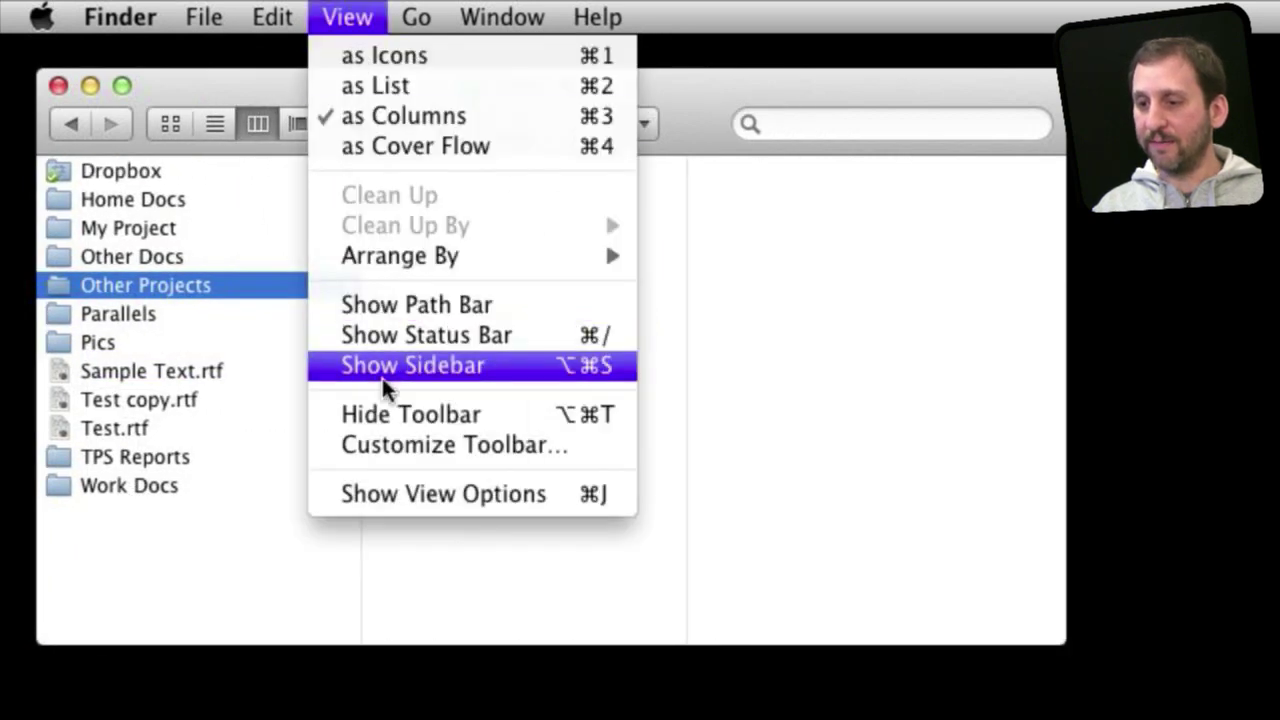
left_click(382, 375)
- Hide the toolbar briefly, then bring it back
left_click(355, 18)
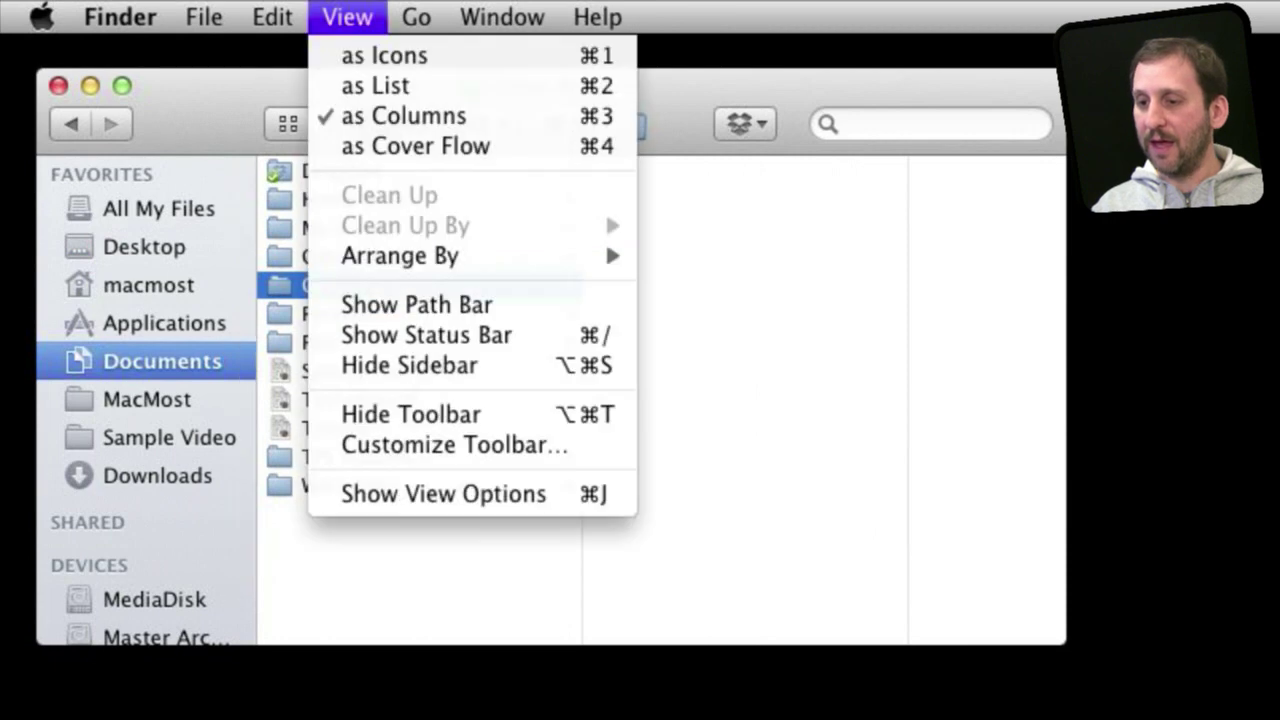
left_click(437, 418)
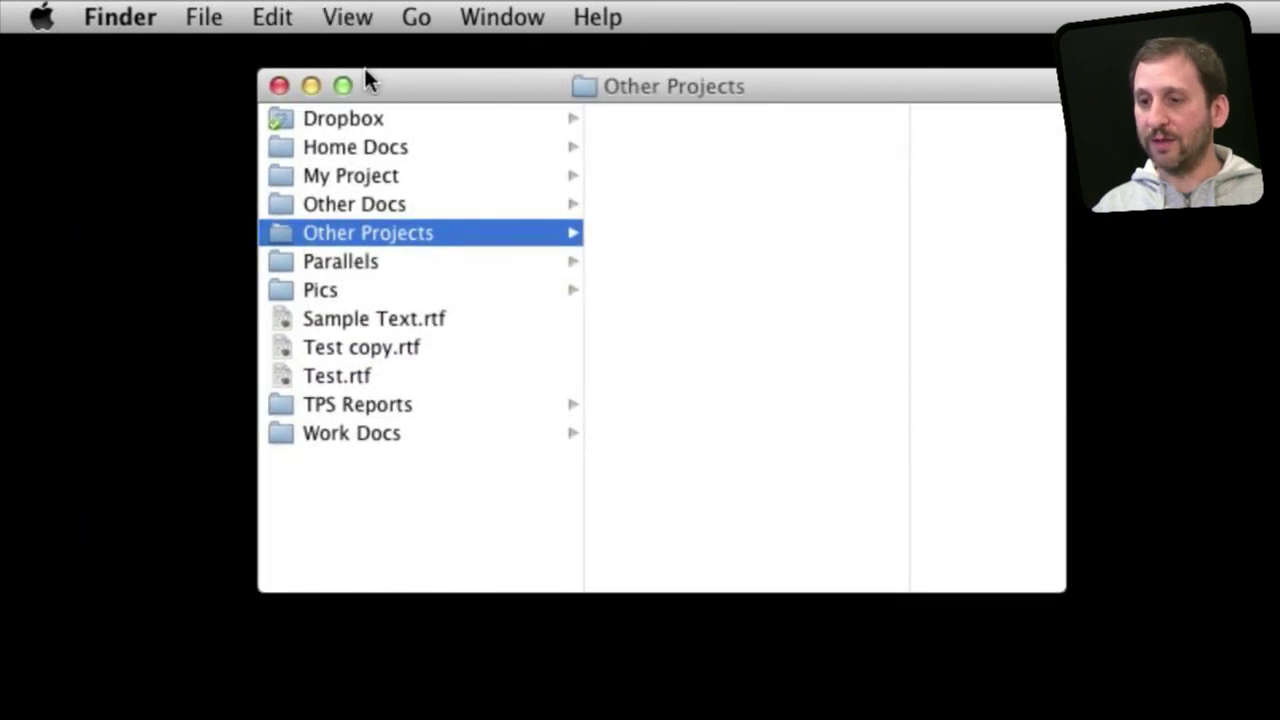
left_click(348, 17)
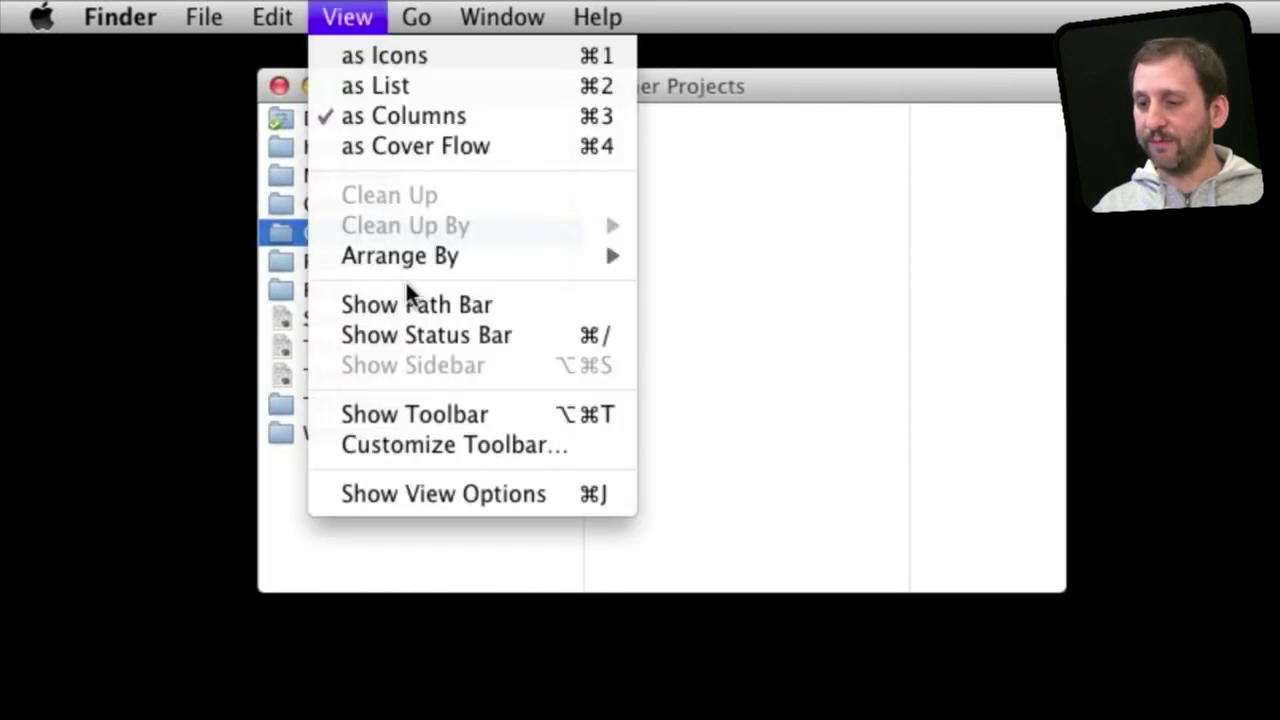
left_click(417, 416)
left_click(348, 17)
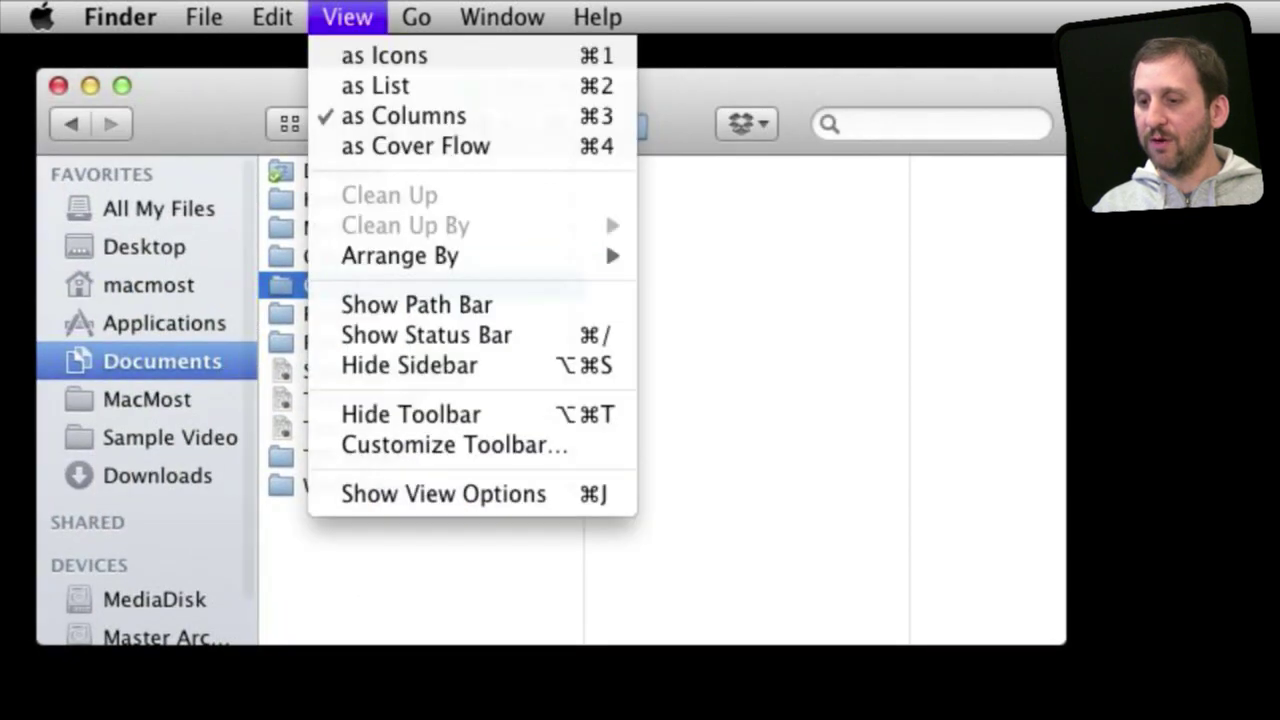
- Show the path bar to Other Projects and the status bar with 0 items, 204.66 GB free
left_click(399, 303)
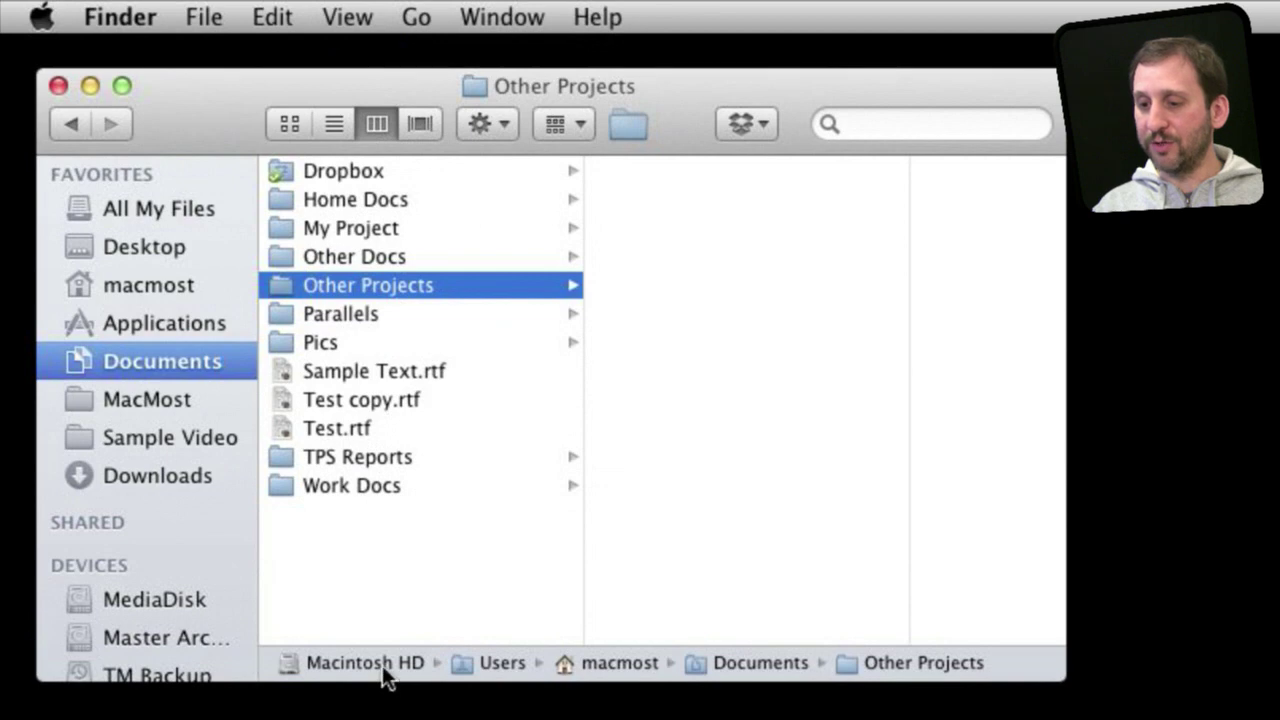
left_click(365, 28)
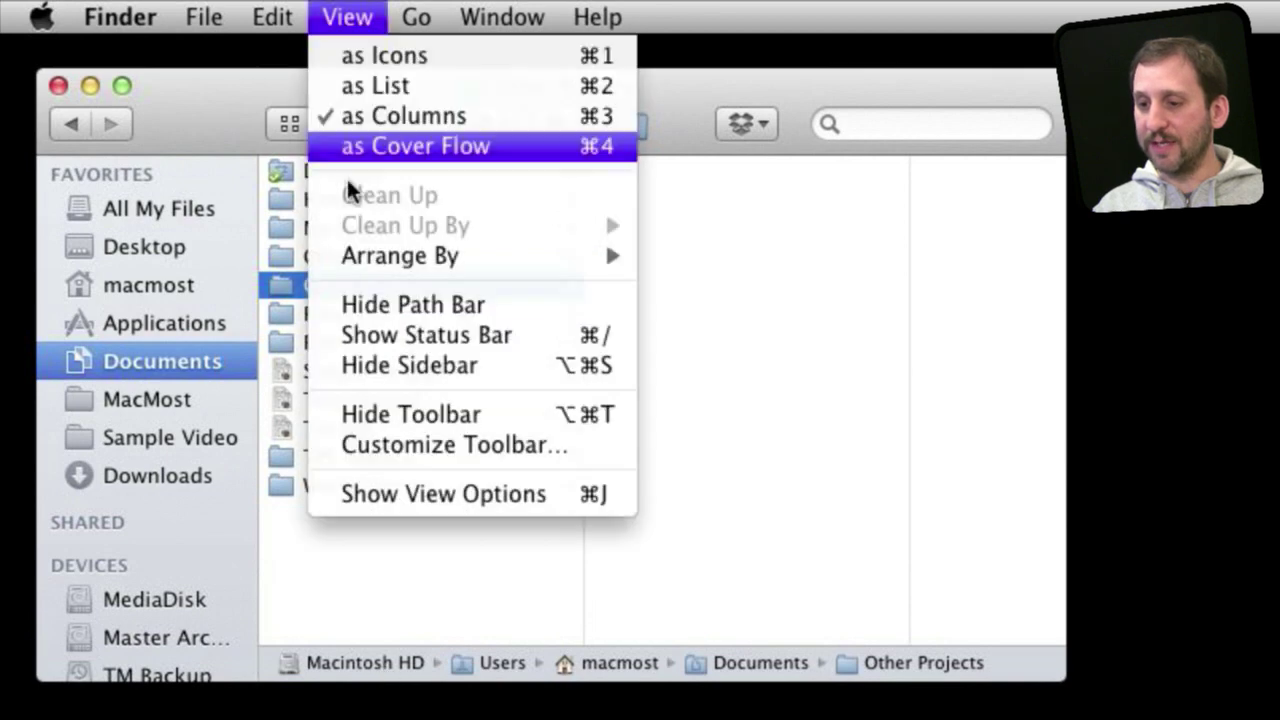
left_click(378, 335)
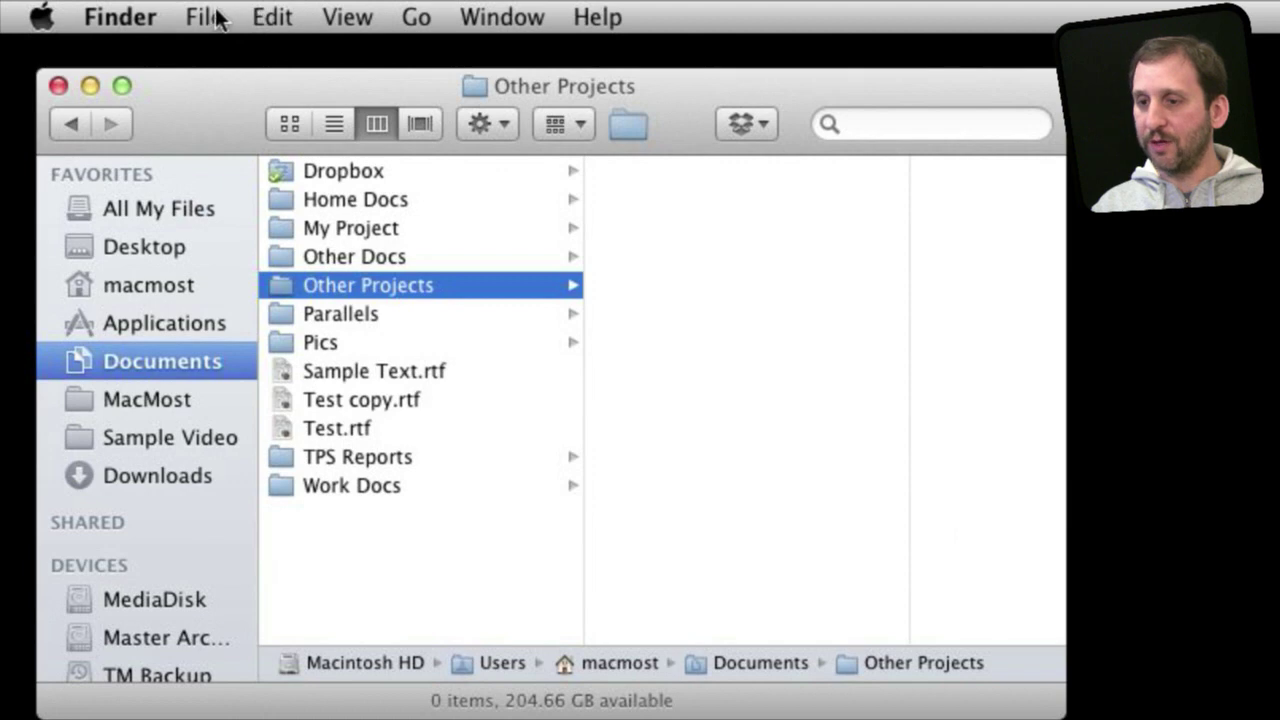
left_click(347, 17)
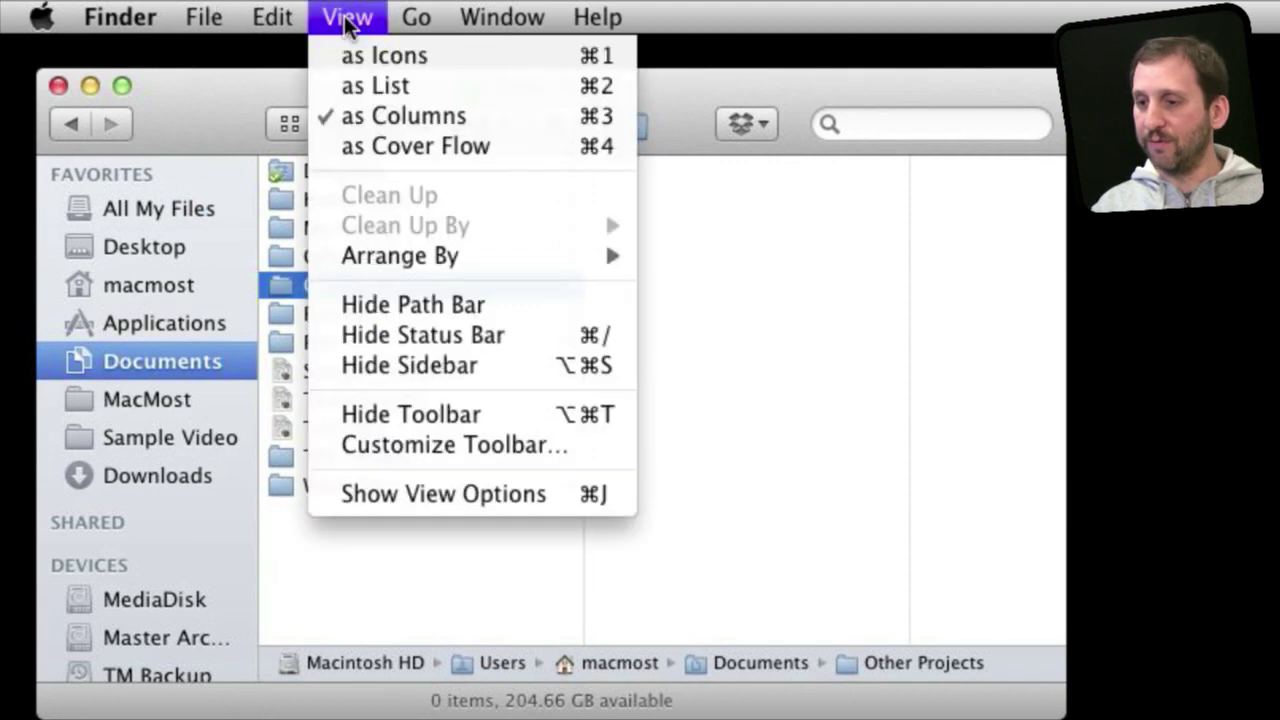
left_click(469, 444)
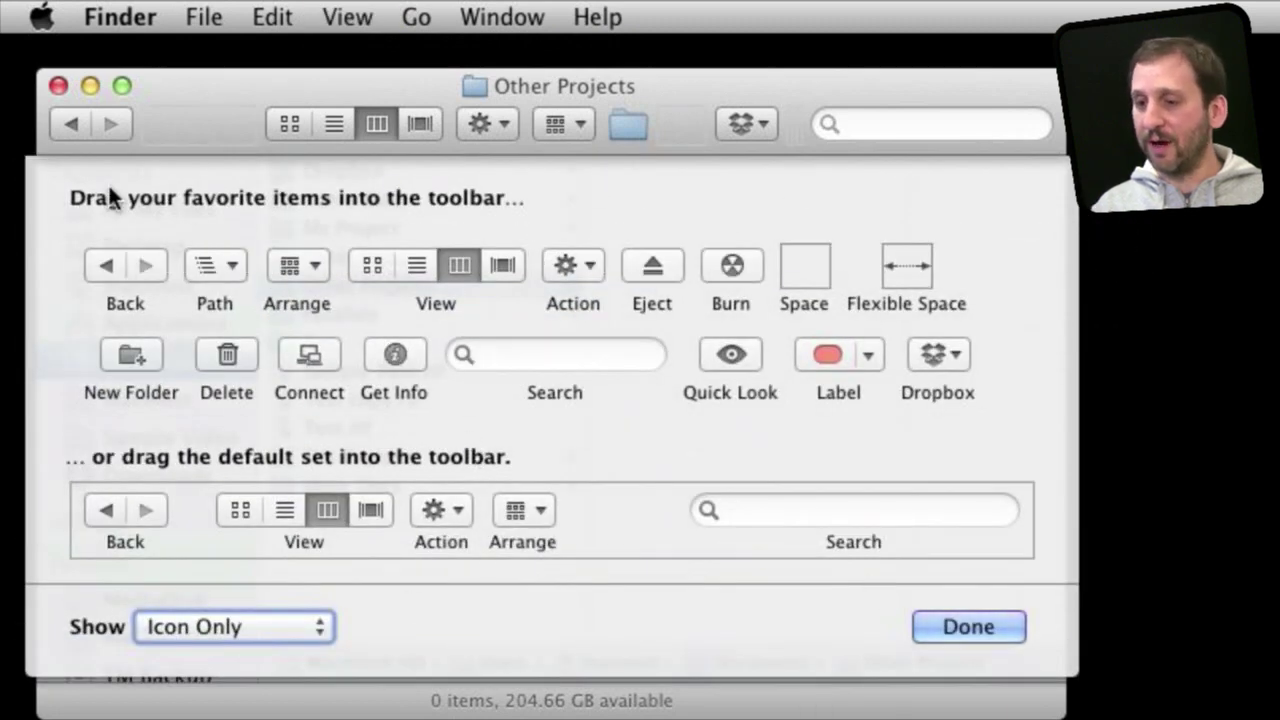
left_click(970, 628)
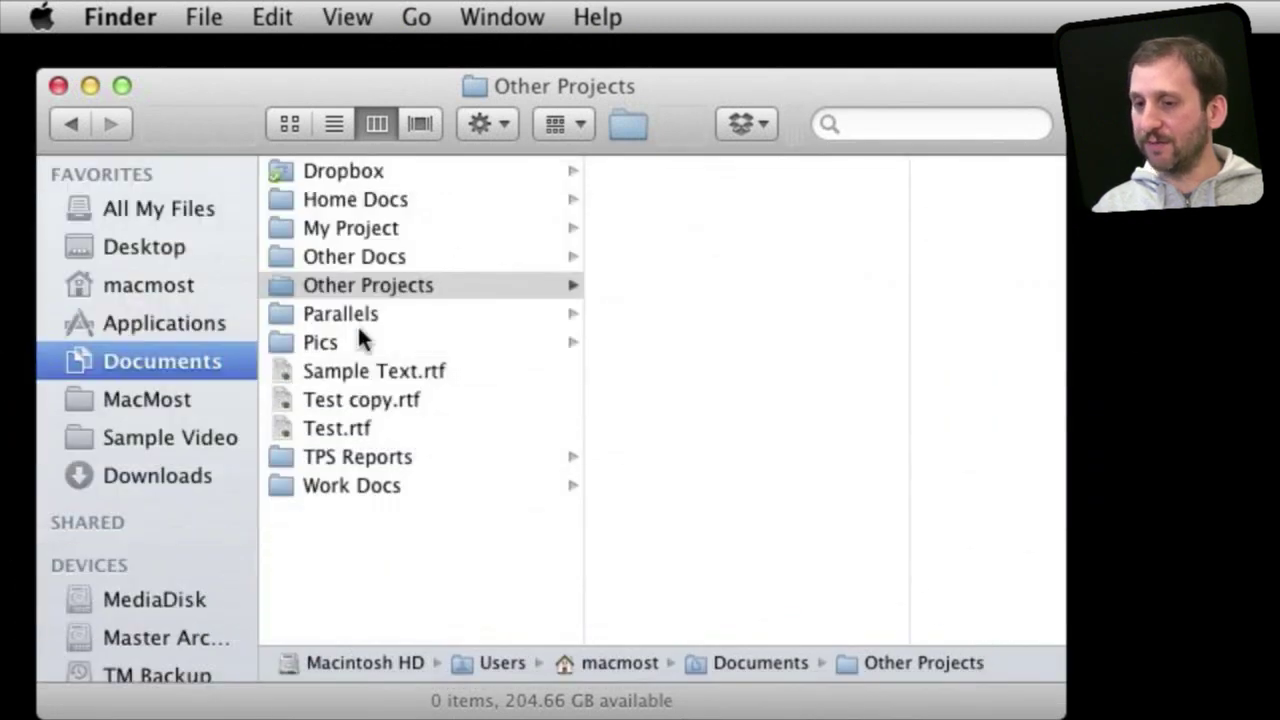
left_click(126, 20)
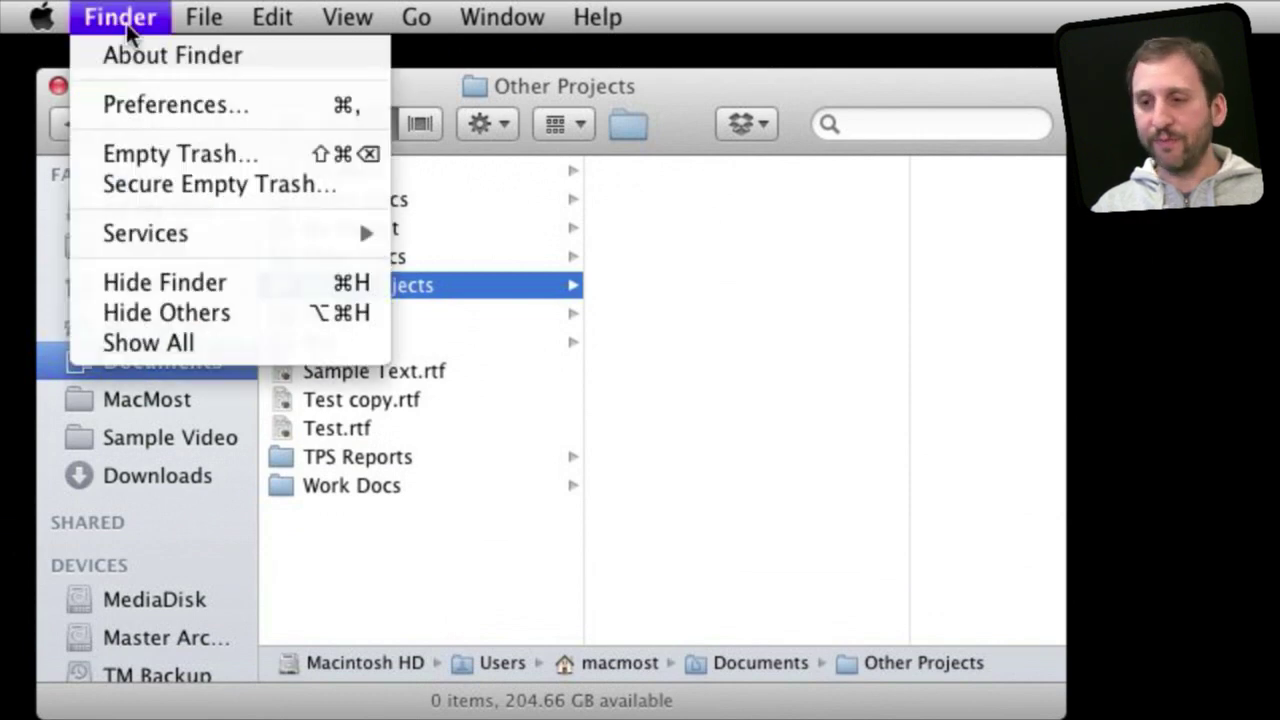
left_click(163, 107)
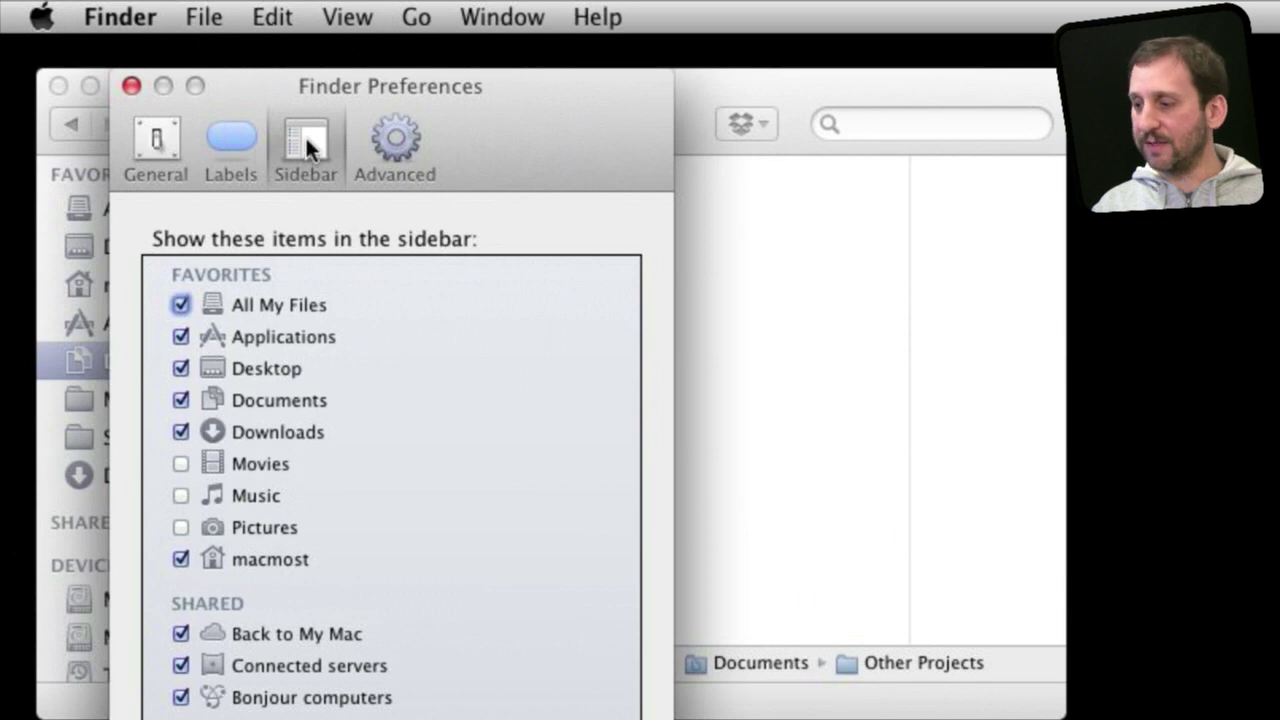
left_click(182, 463)
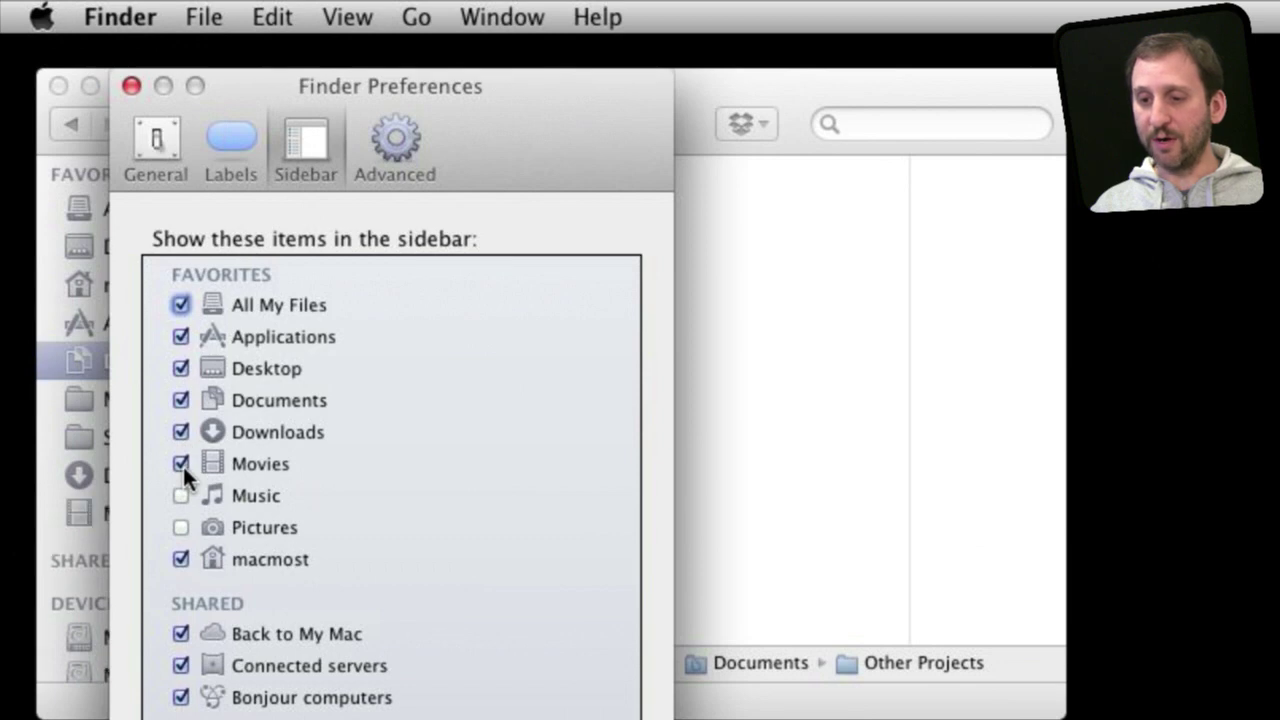
left_click(182, 464)
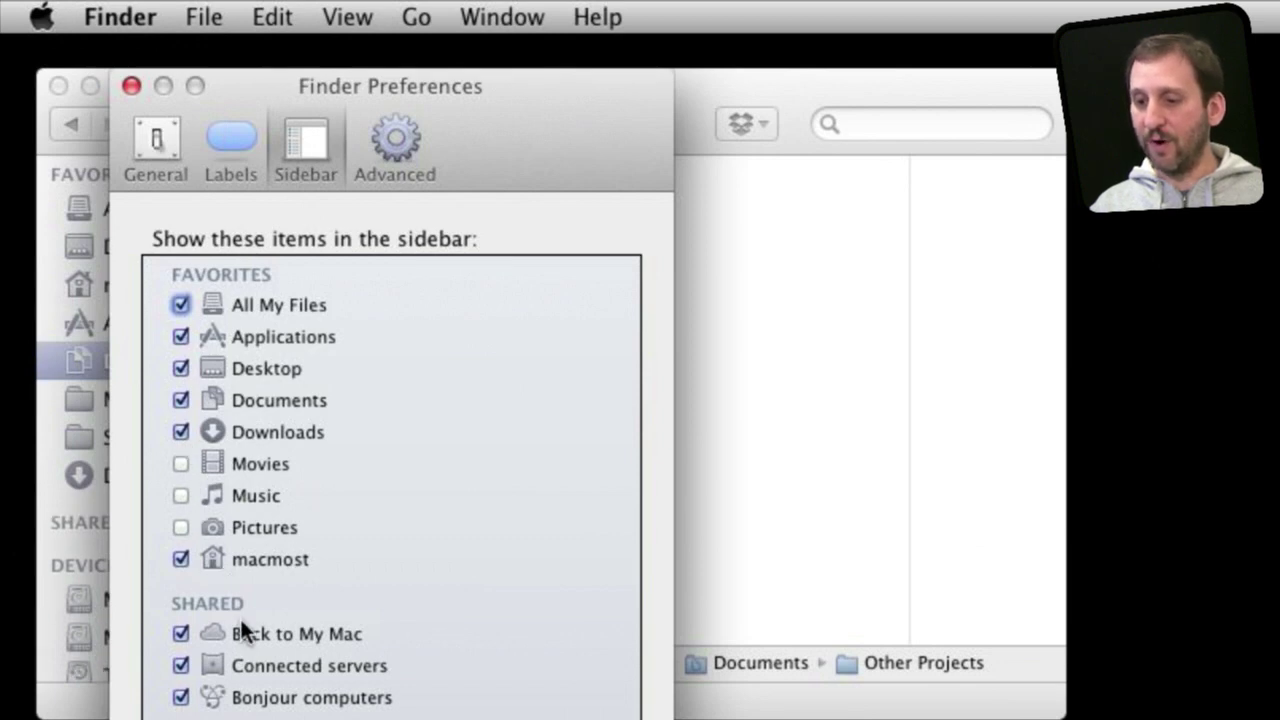
left_click(180, 697)
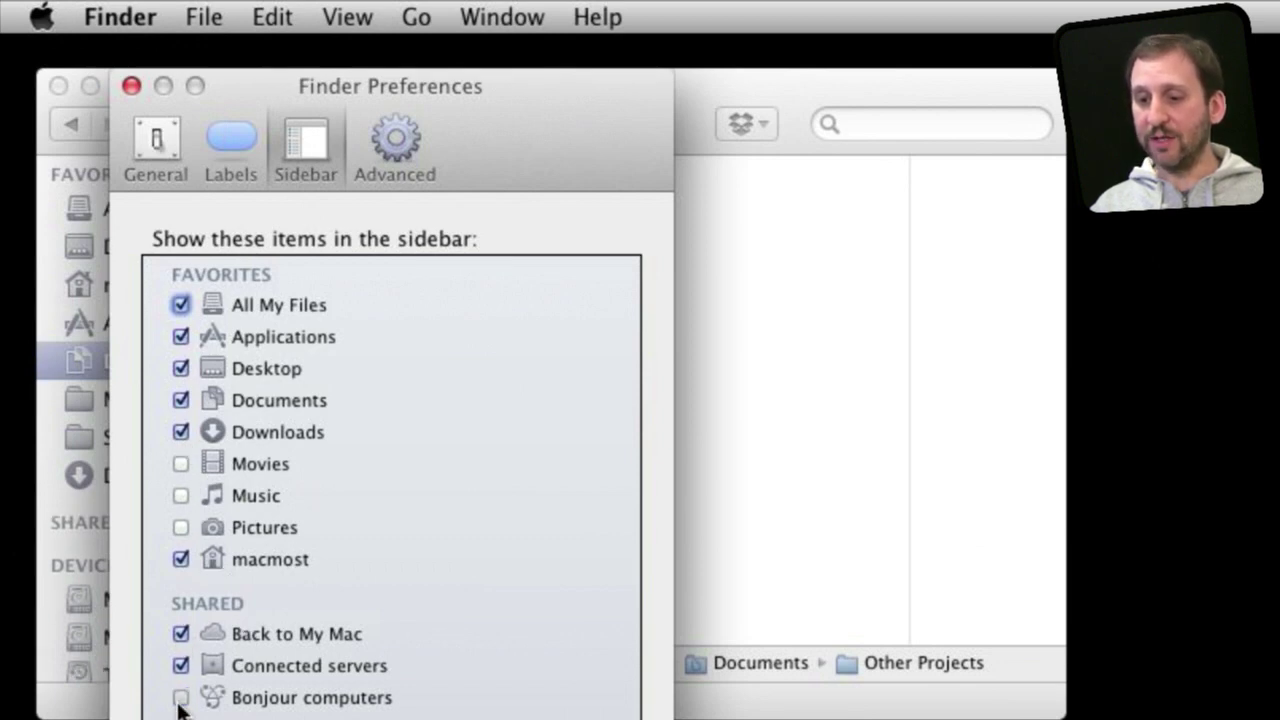
left_click(180, 665)
left_click(181, 634)
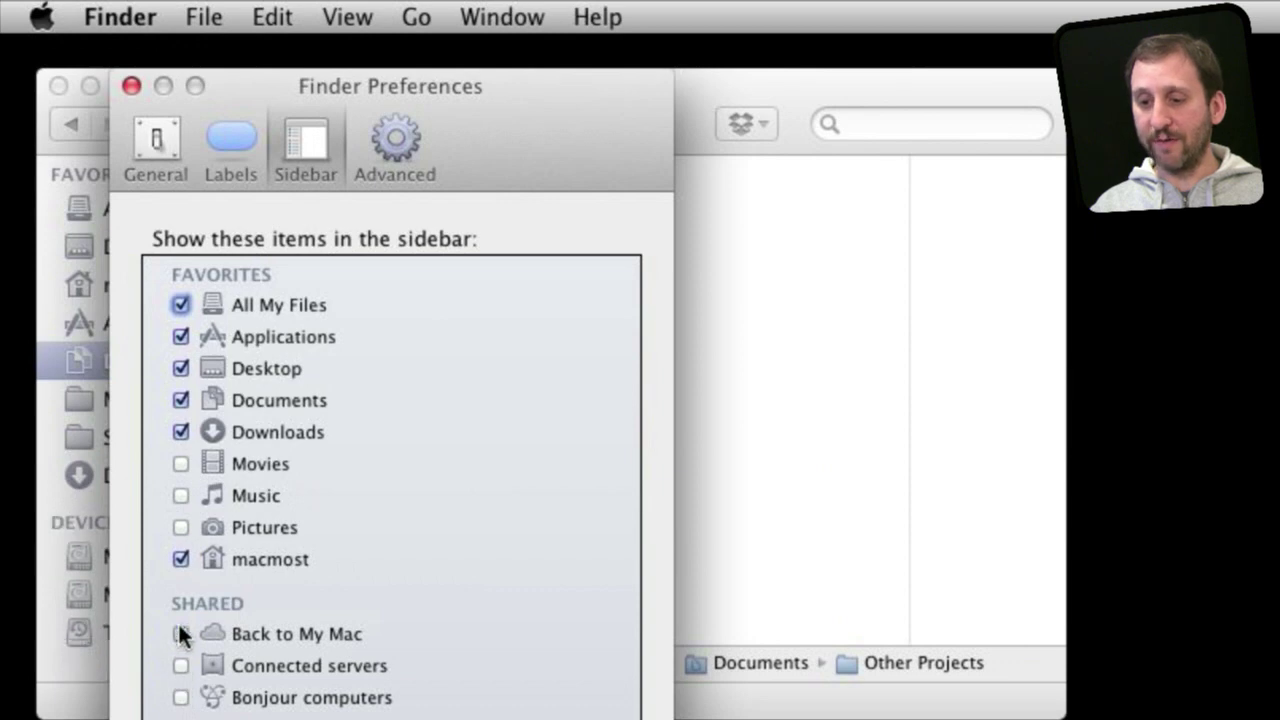
left_click(180, 634)
left_click(180, 665)
left_click(180, 697)
key("super+w")
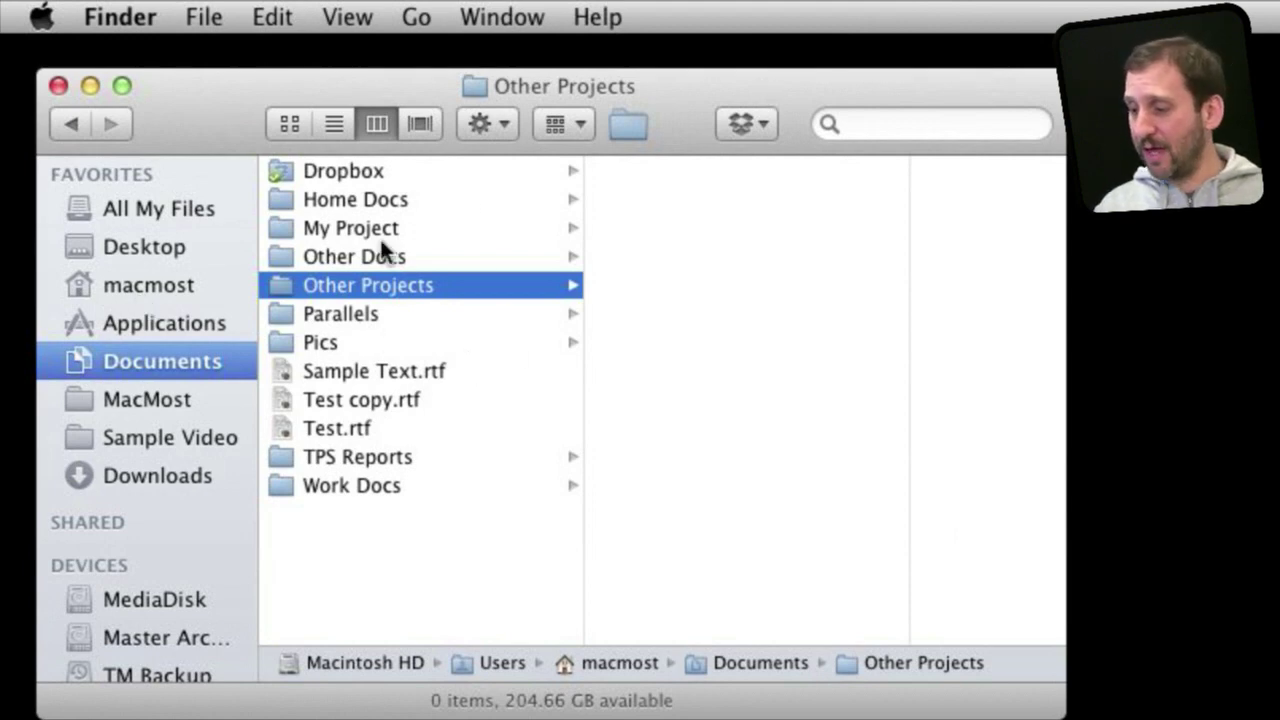
left_click(134, 20)
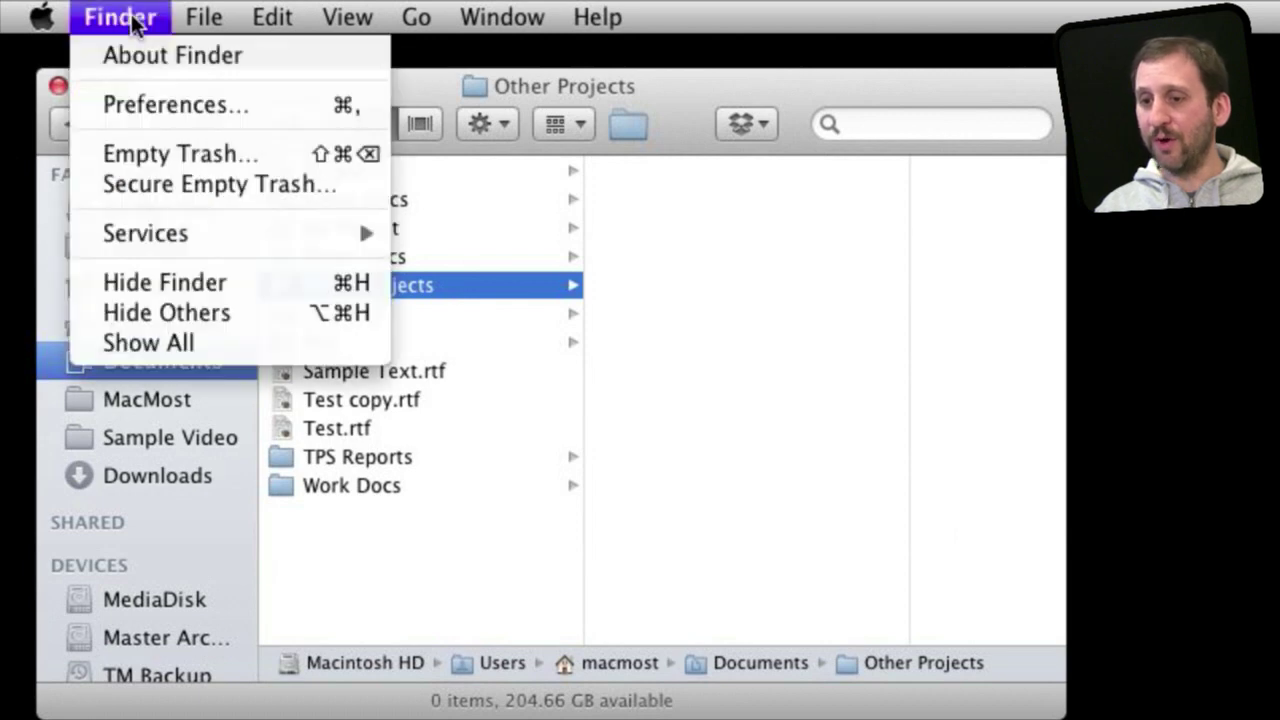
left_click(171, 108)
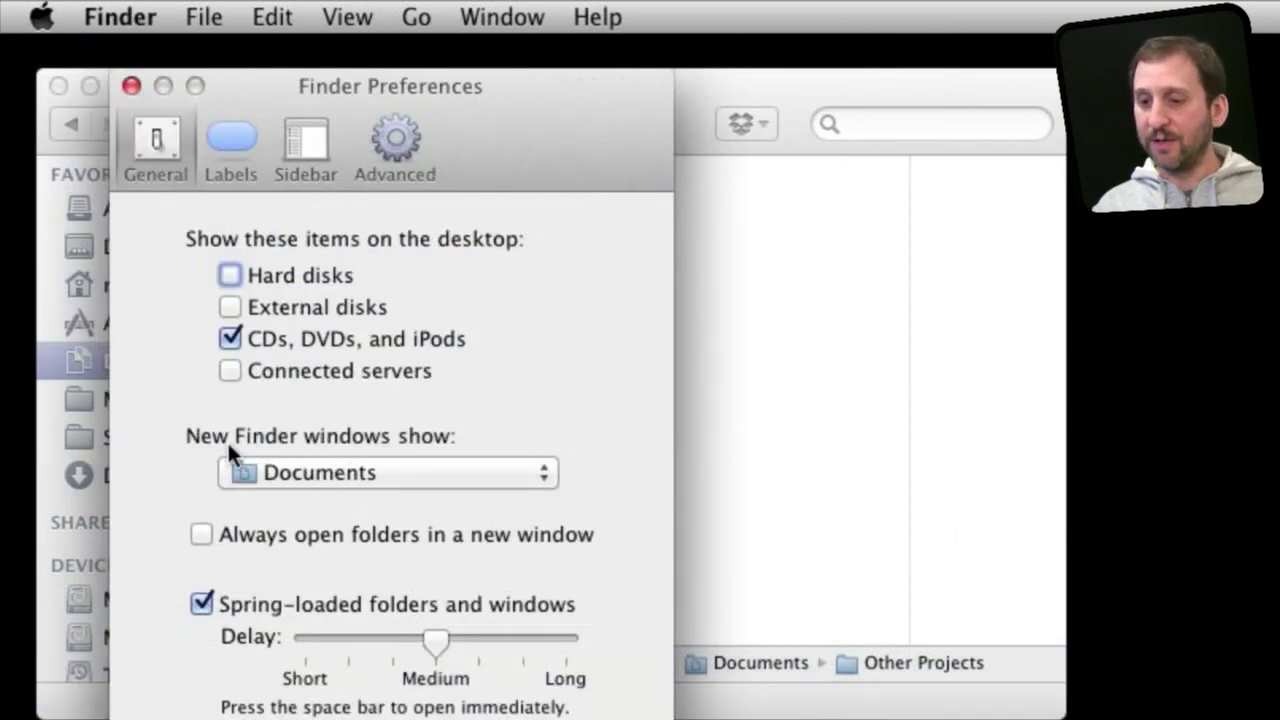
left_click(366, 470)
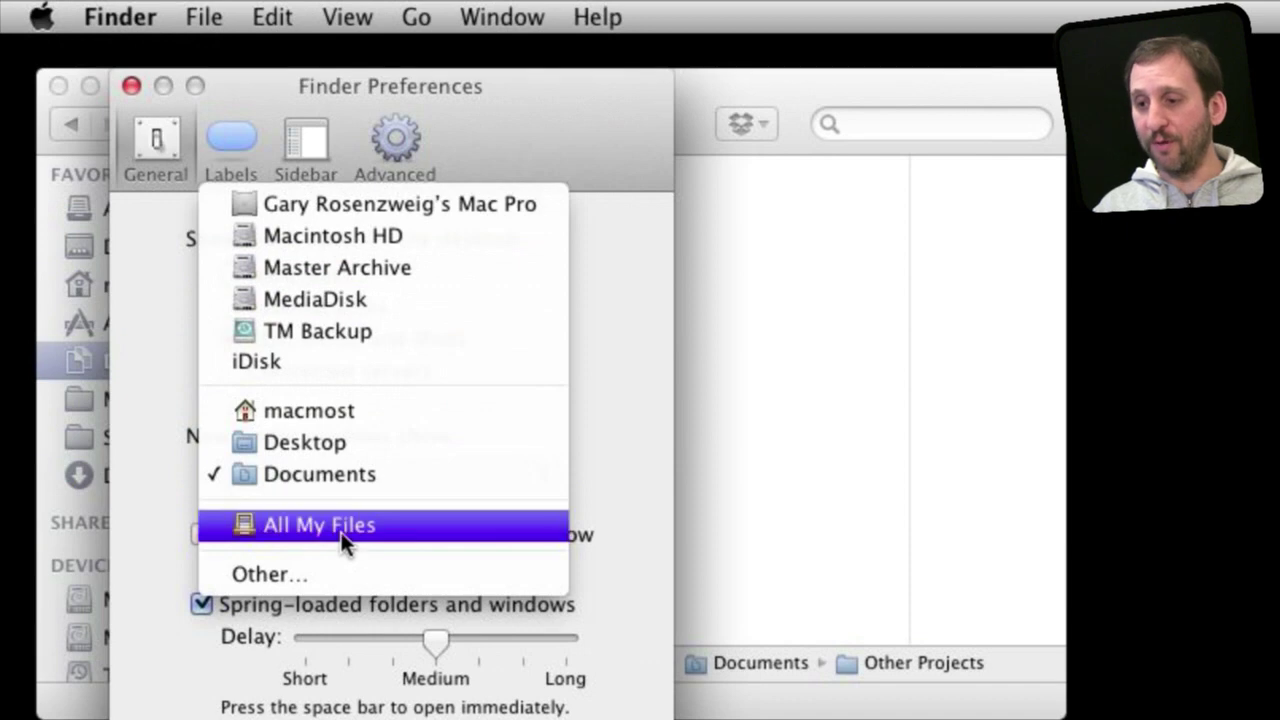
left_click(701, 332)
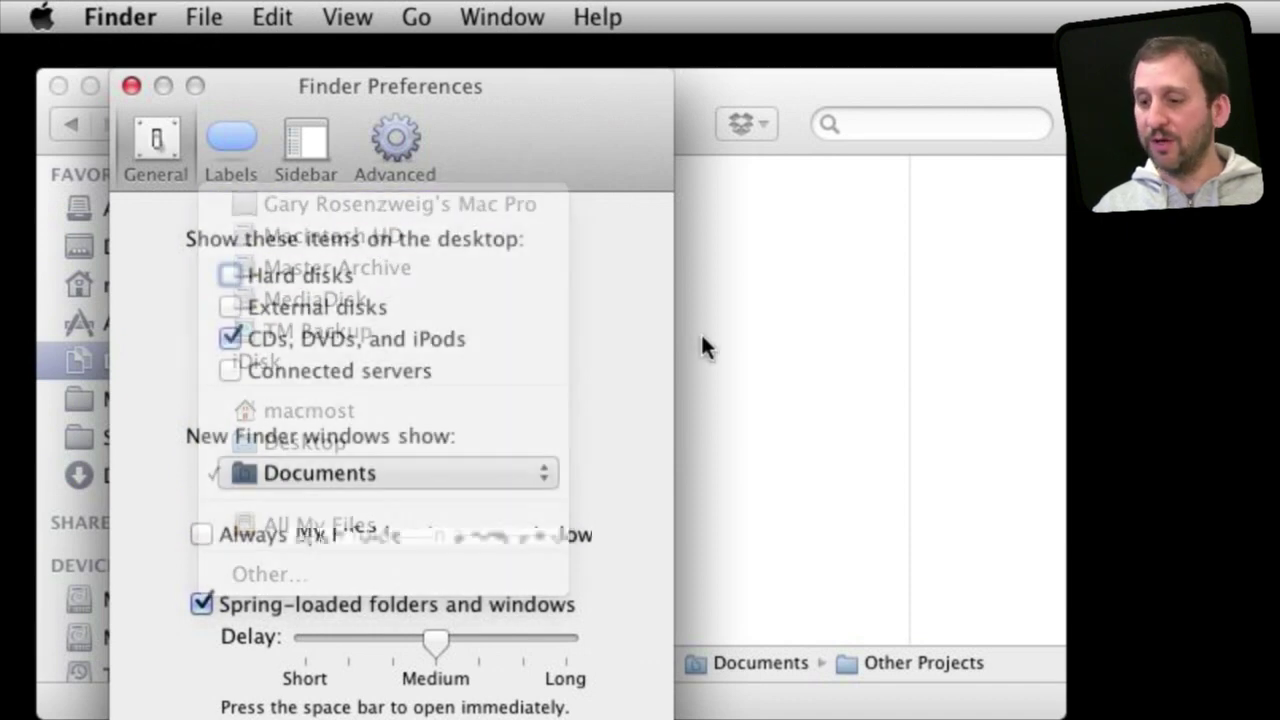
left_click(131, 86)
left_click(348, 20)
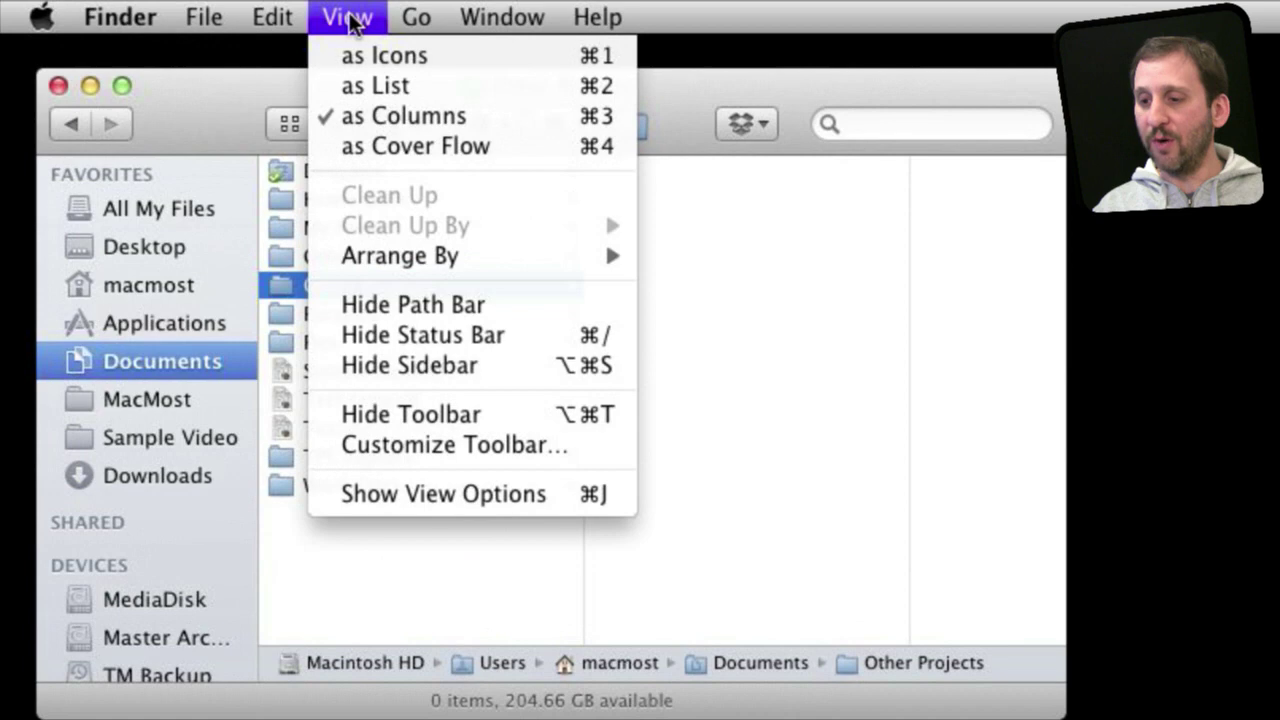
left_click(413, 494)
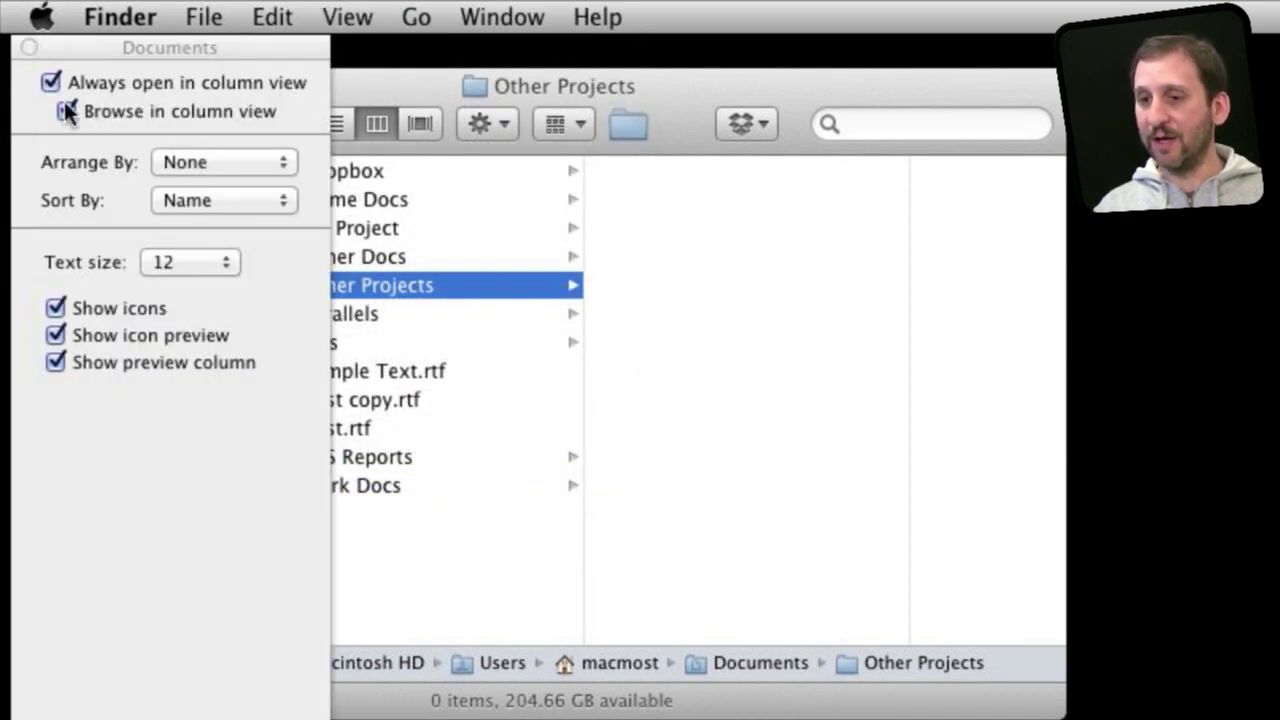
left_click(29, 47)
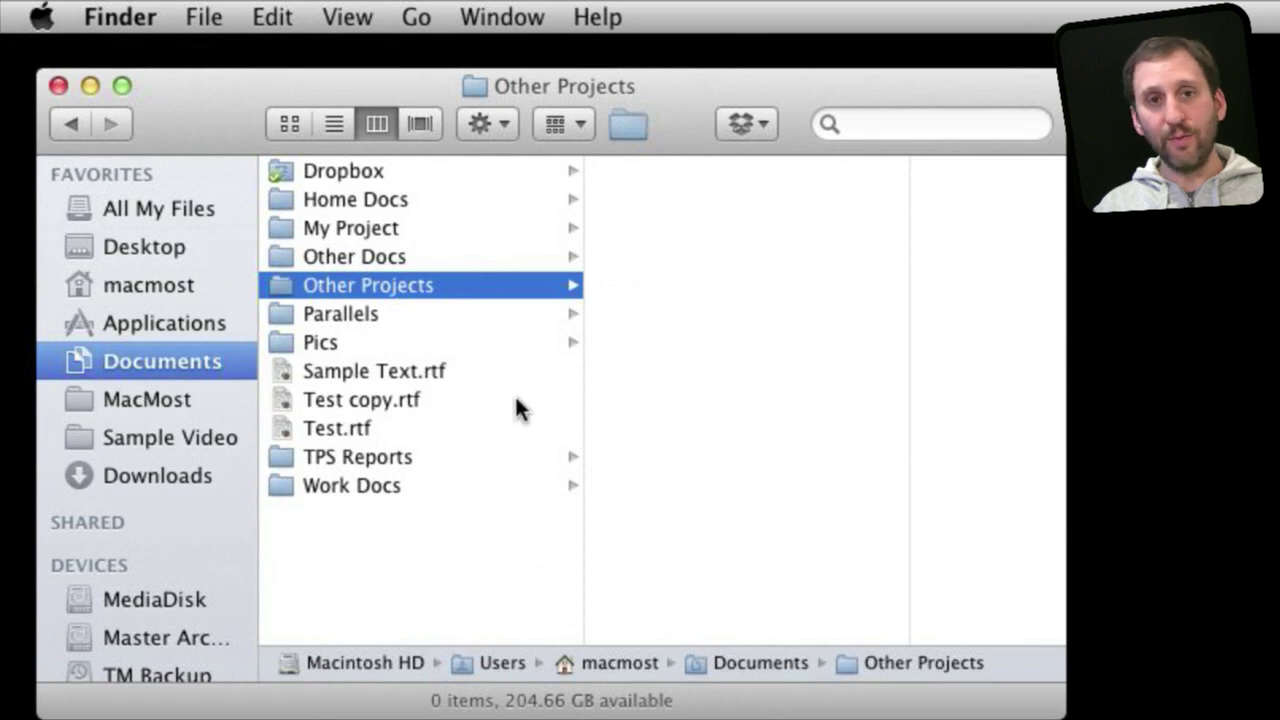